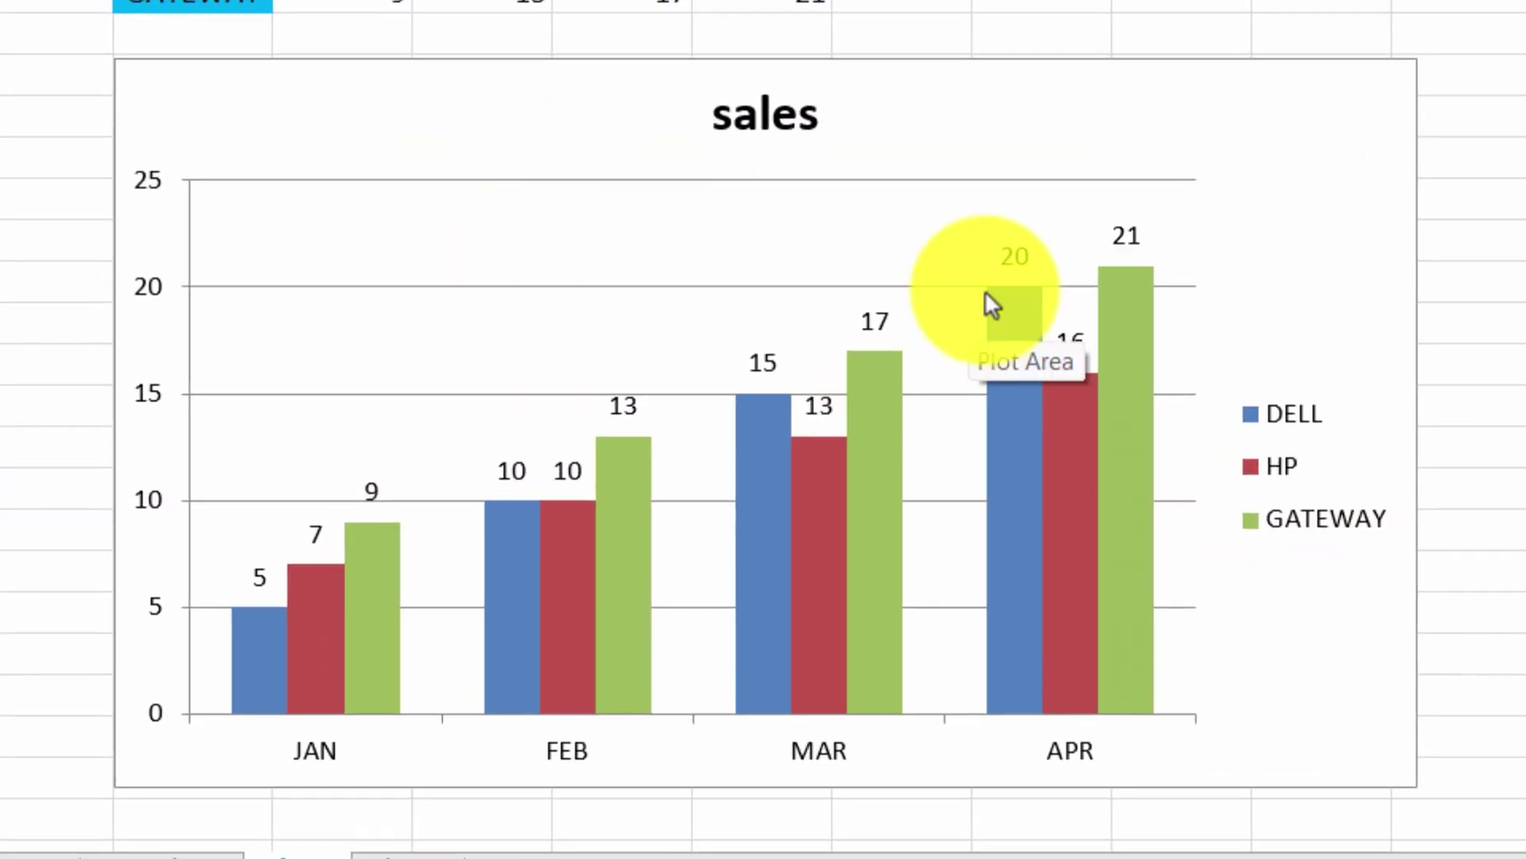
Step: Select the chart's title, legend, plot area, both axes, then the whole chart in turn
{"action": "left_click", "coordinate": [1302, 121]}
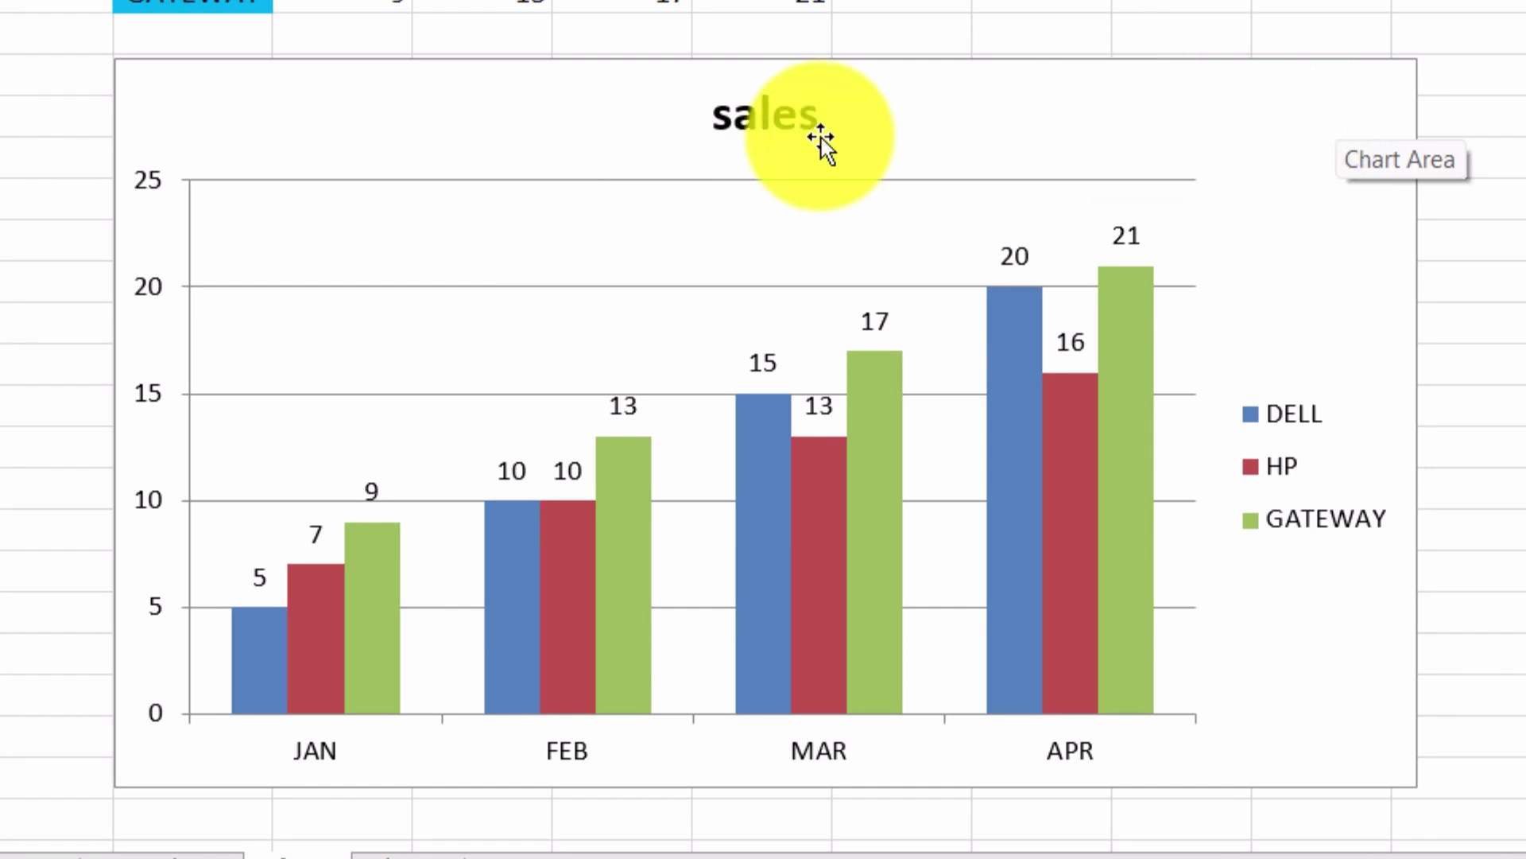
{"action": "left_click", "coordinate": [785, 123]}
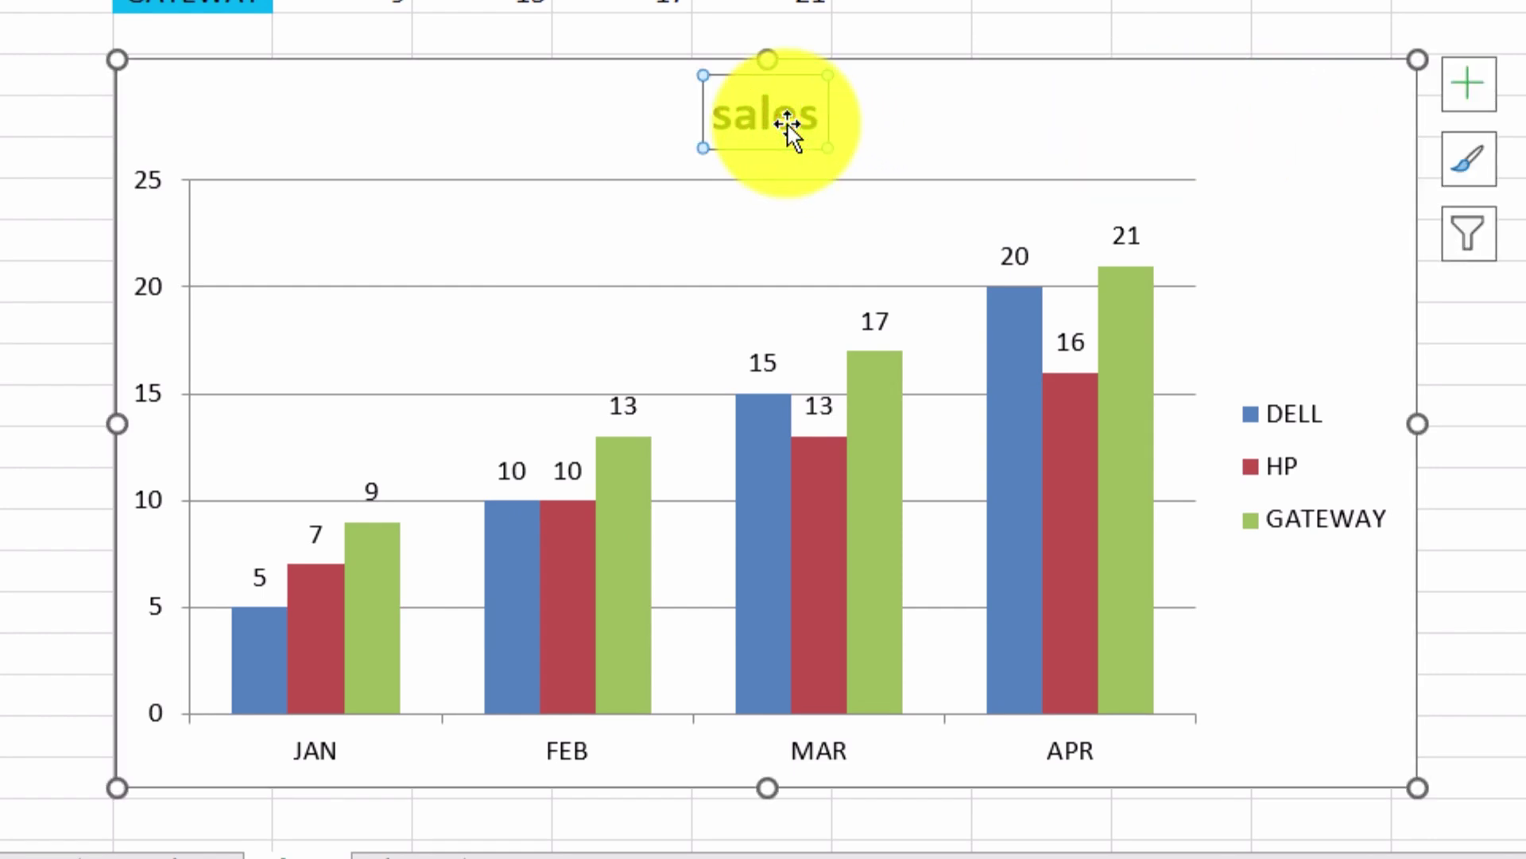
{"action": "left_click", "coordinate": [1305, 413]}
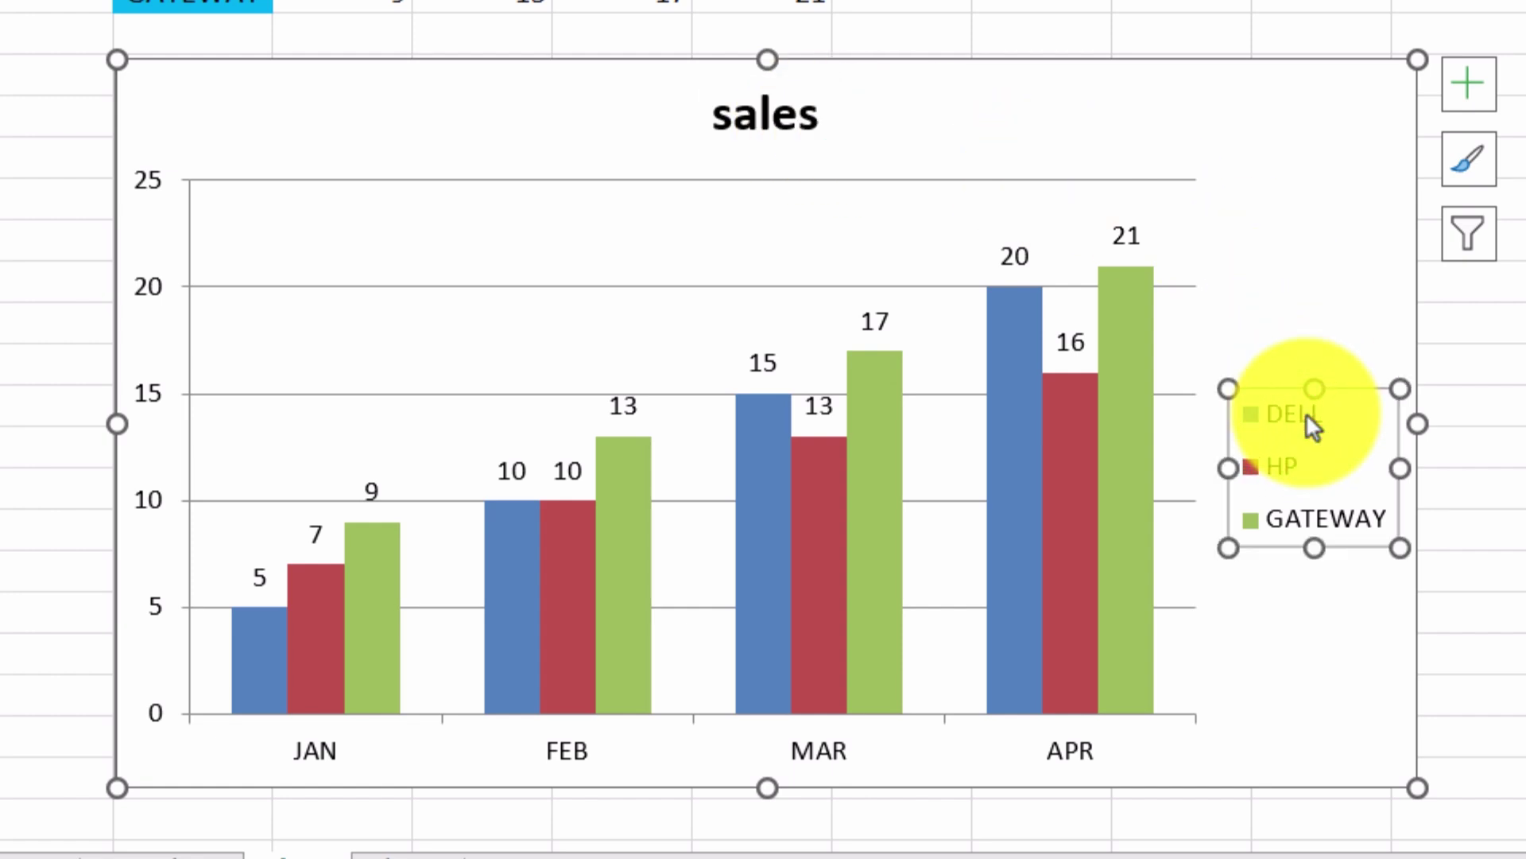
{"action": "left_click", "coordinate": [1180, 207]}
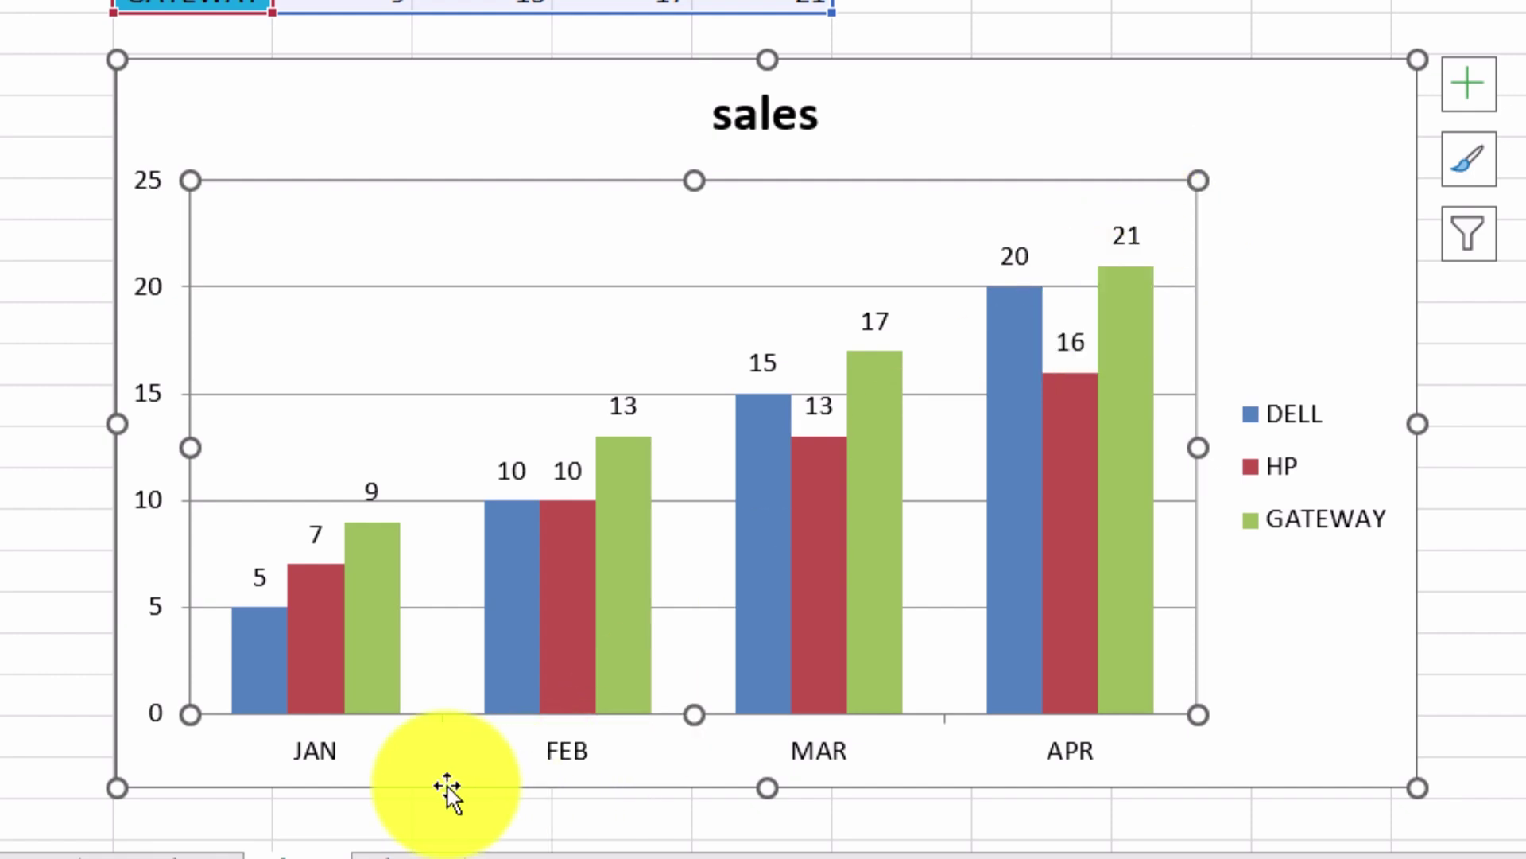
{"action": "left_click", "coordinate": [317, 762]}
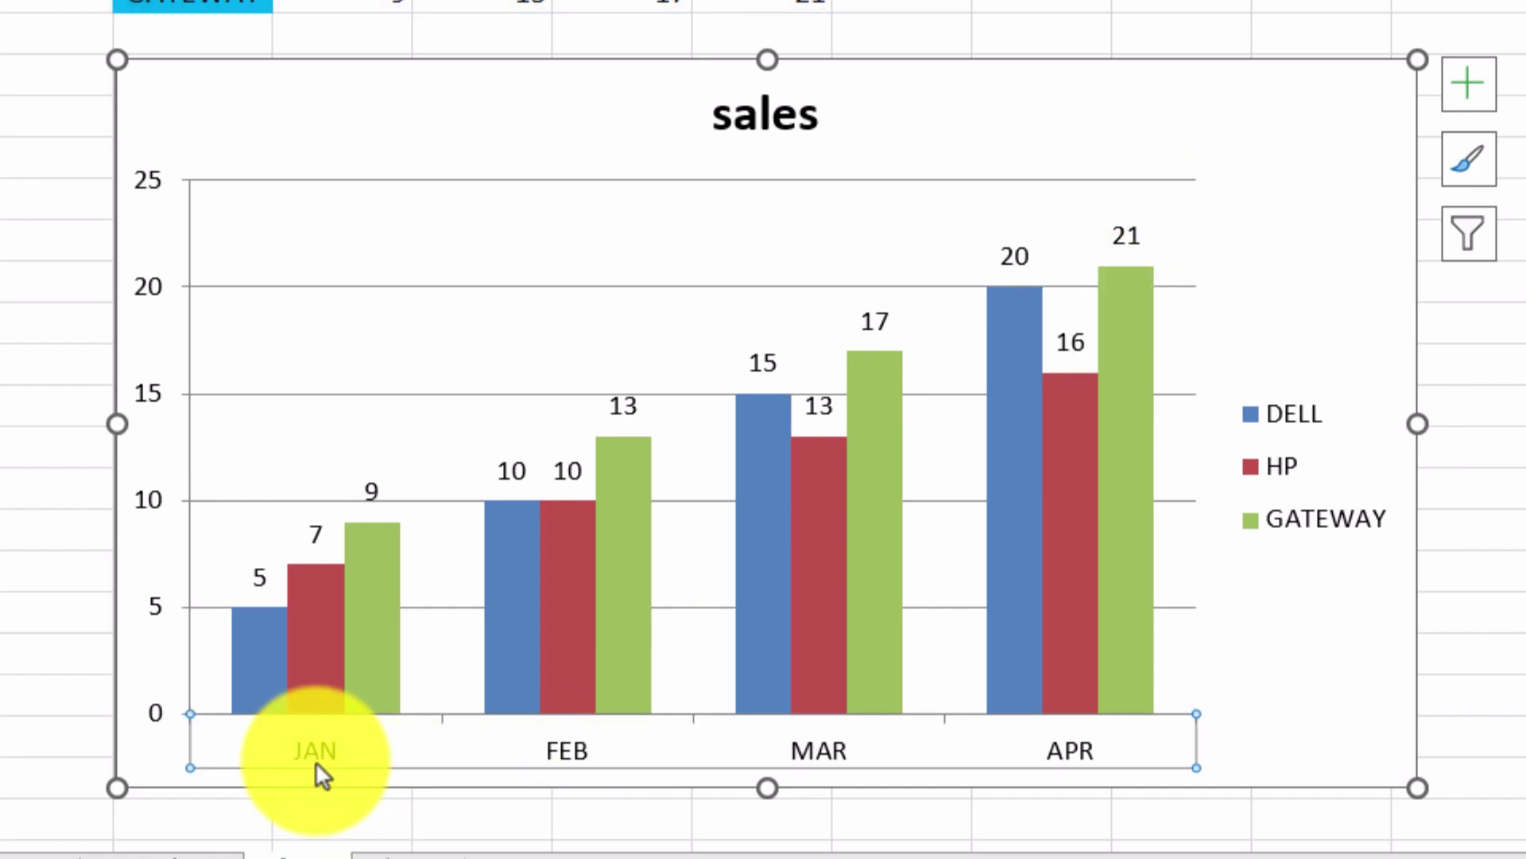
{"action": "left_click", "coordinate": [150, 704]}
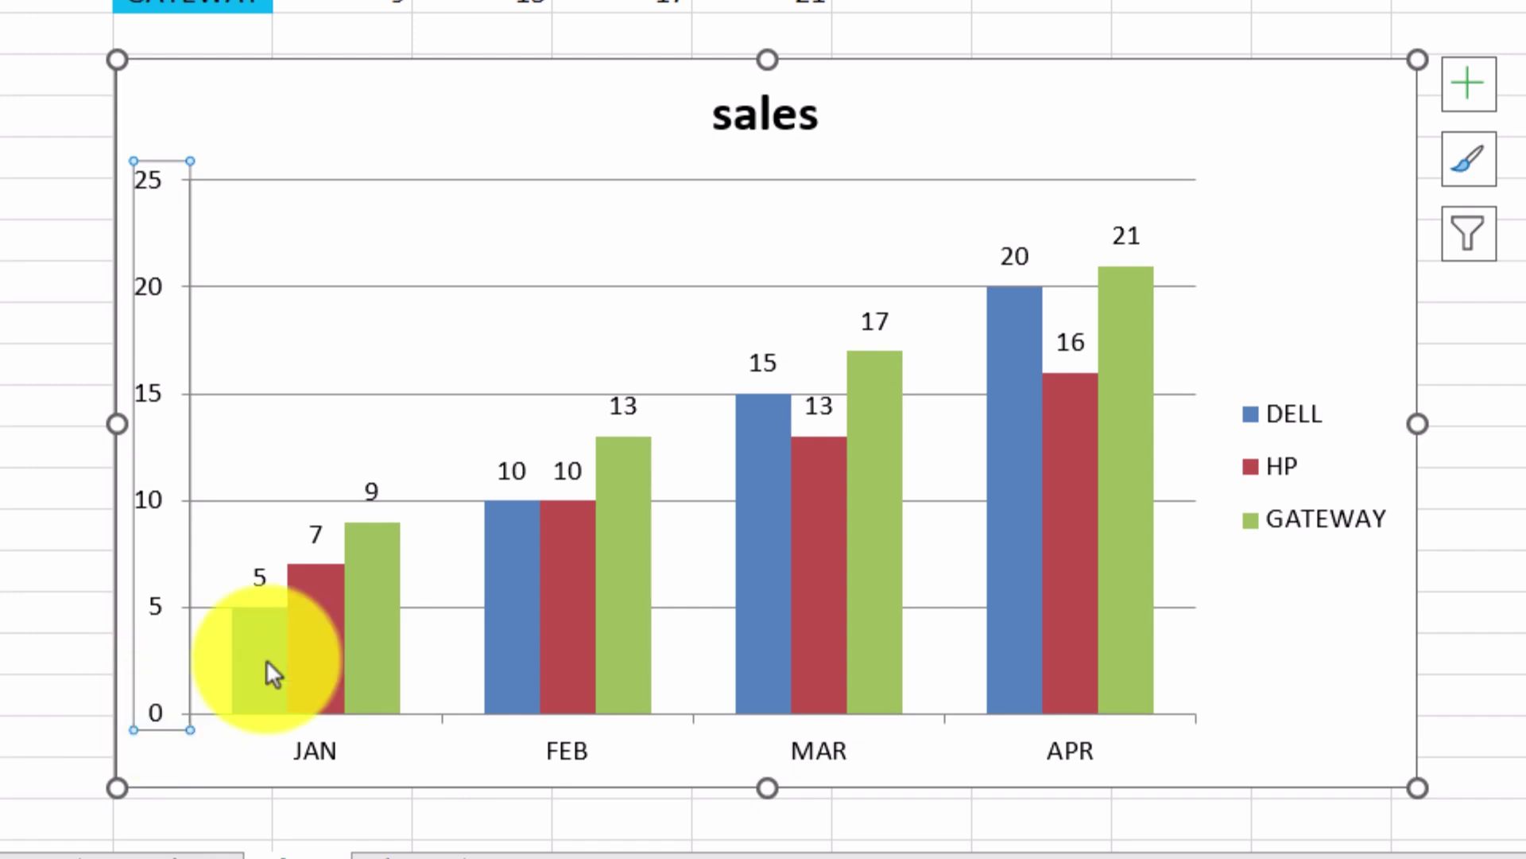
{"action": "left_click", "coordinate": [962, 58]}
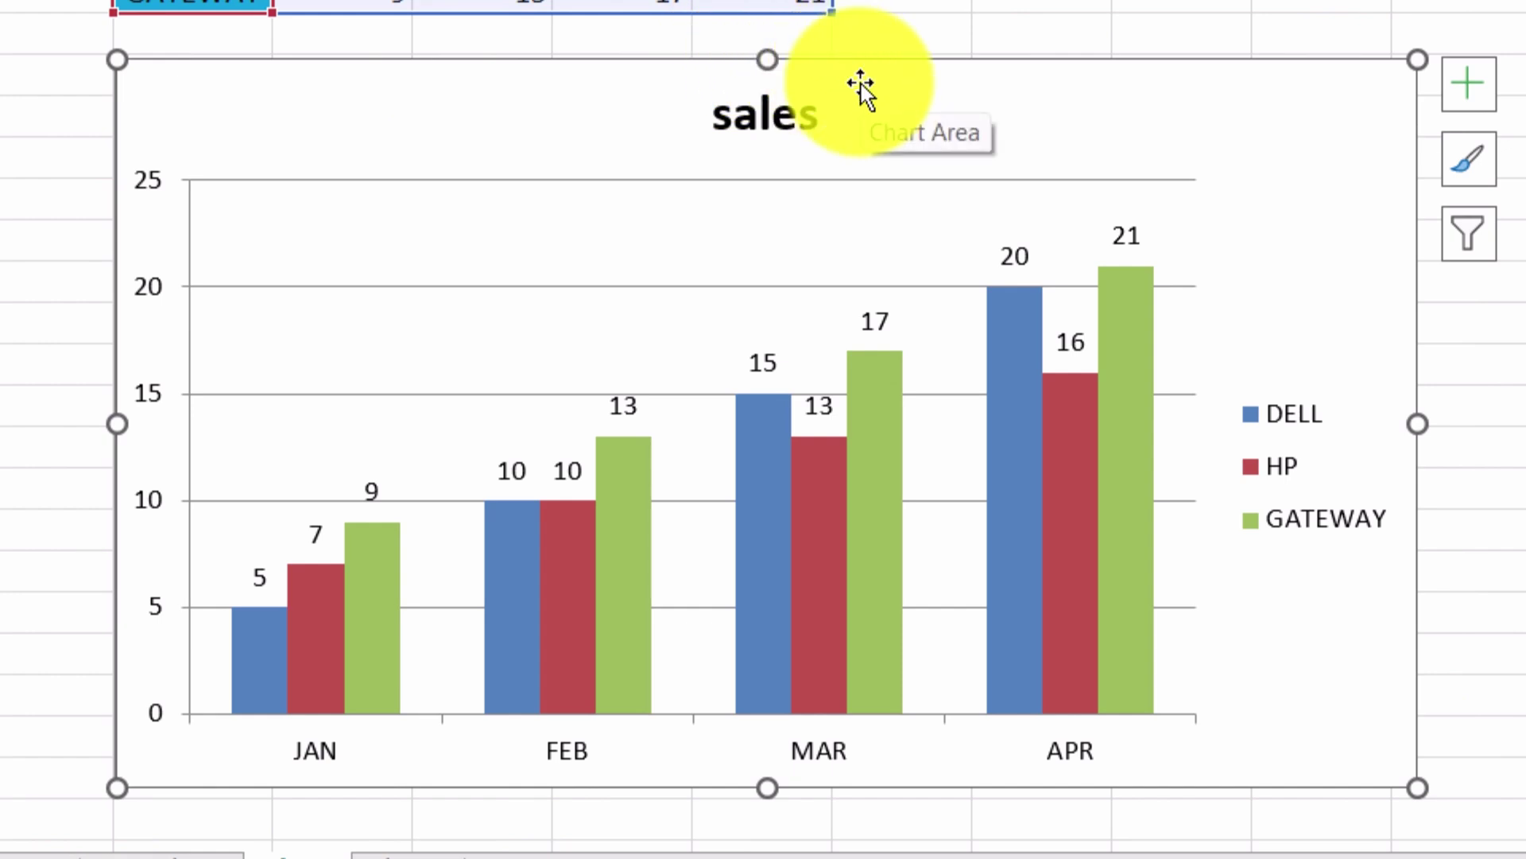
Step: Give the chart area a solid red fill through Format Chart Area
{"action": "left_click", "coordinate": [1282, 135]}
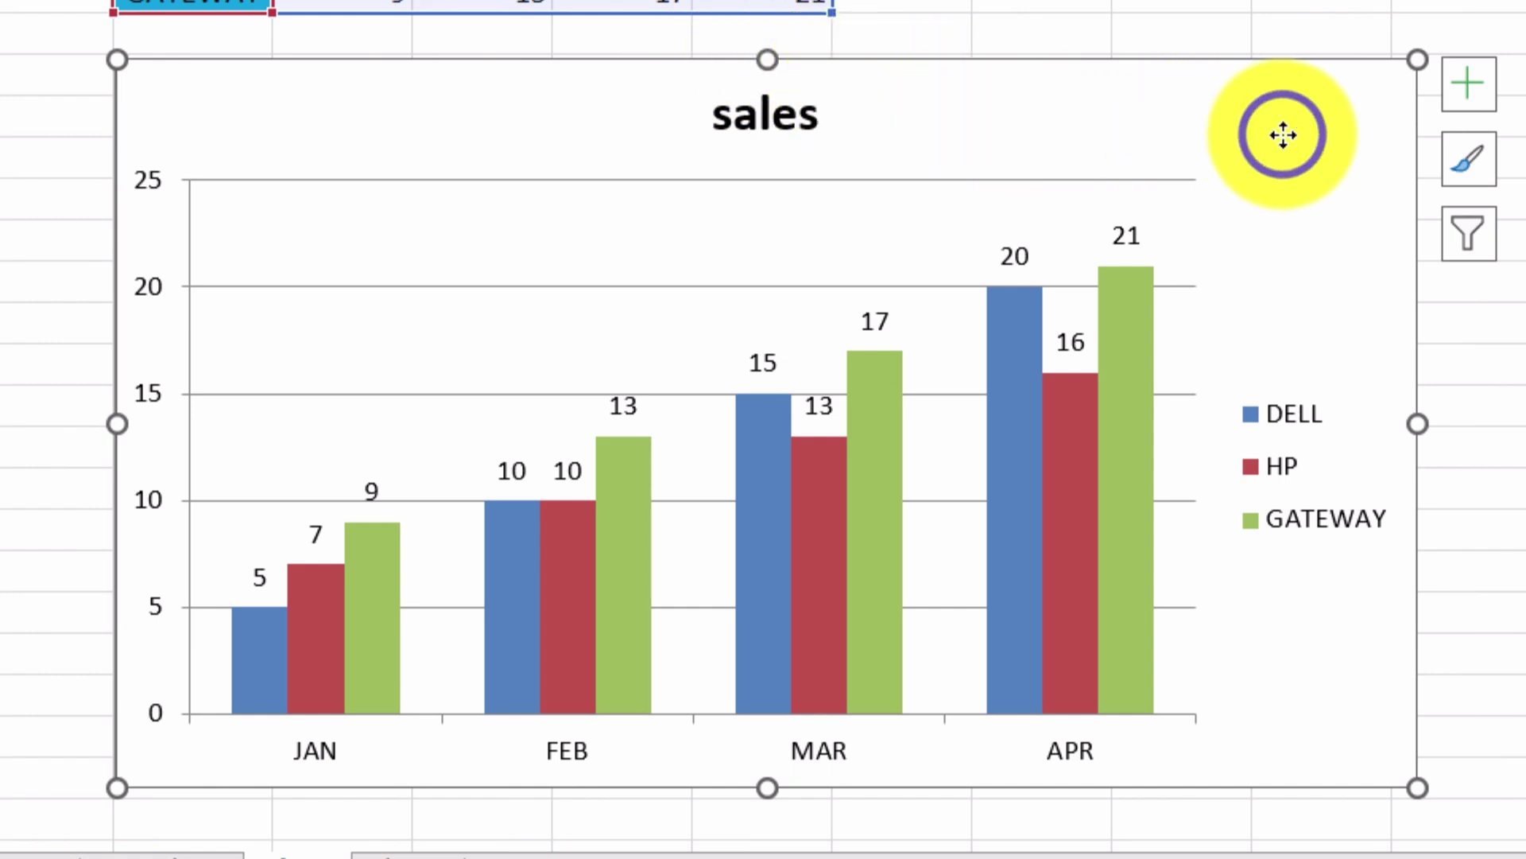
{"action": "right_click", "coordinate": [1283, 135]}
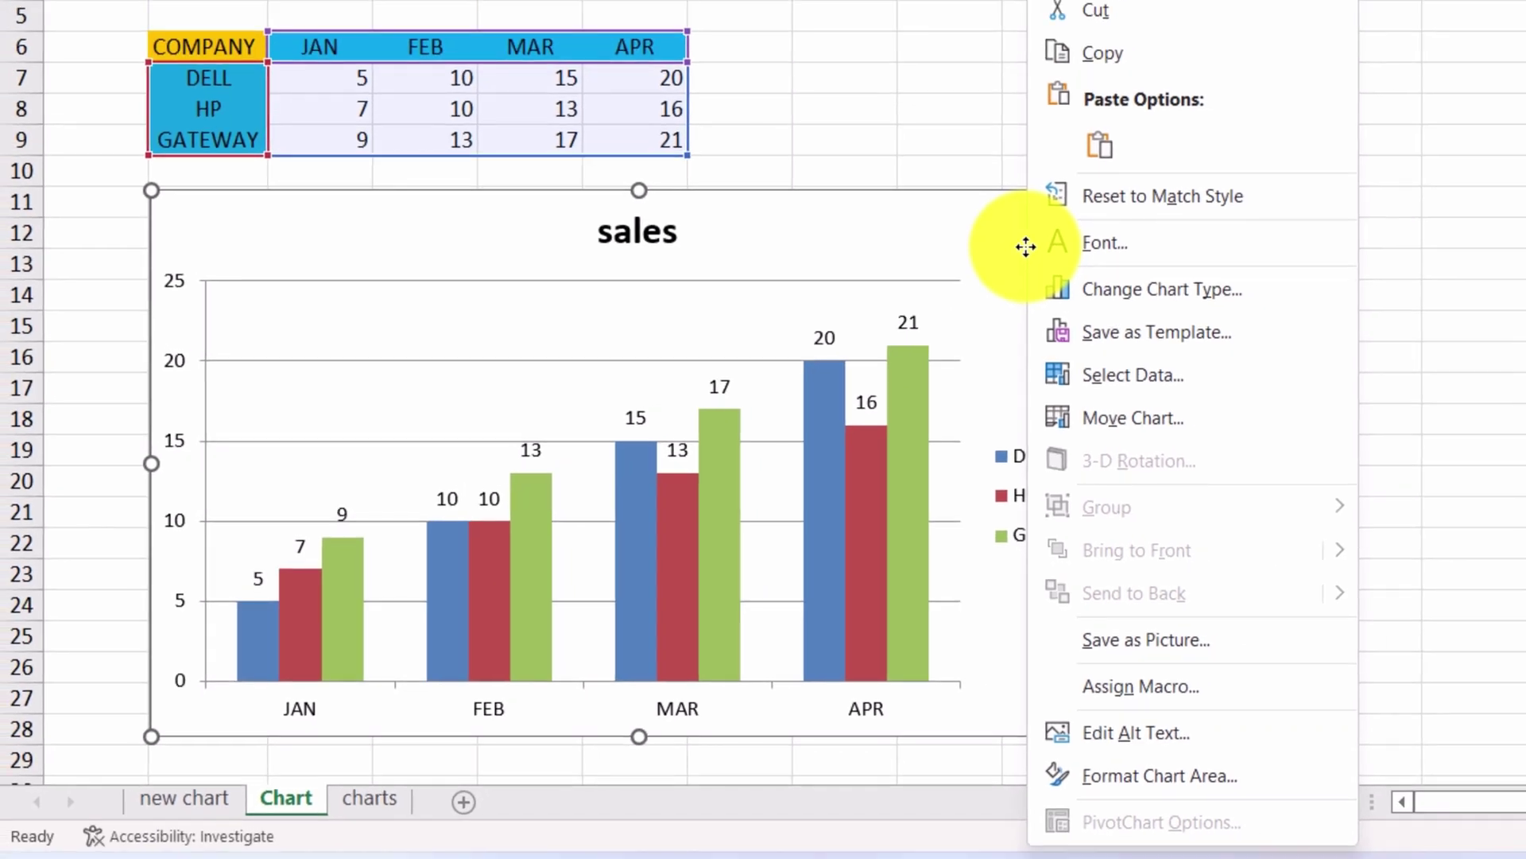
{"action": "left_click", "coordinate": [1169, 781]}
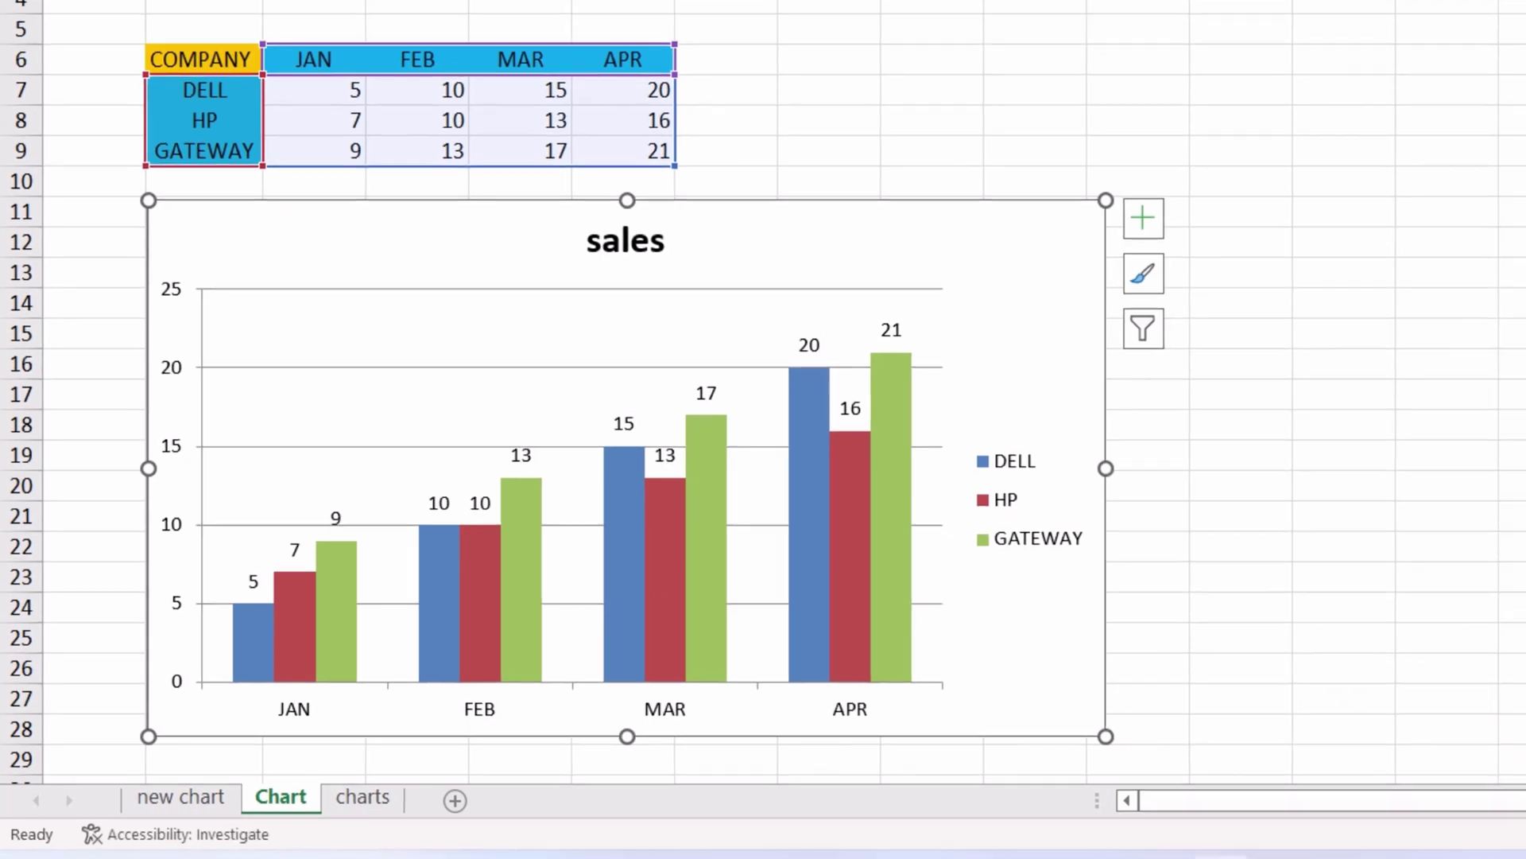
{"action": "left_click", "coordinate": [1380, 300]}
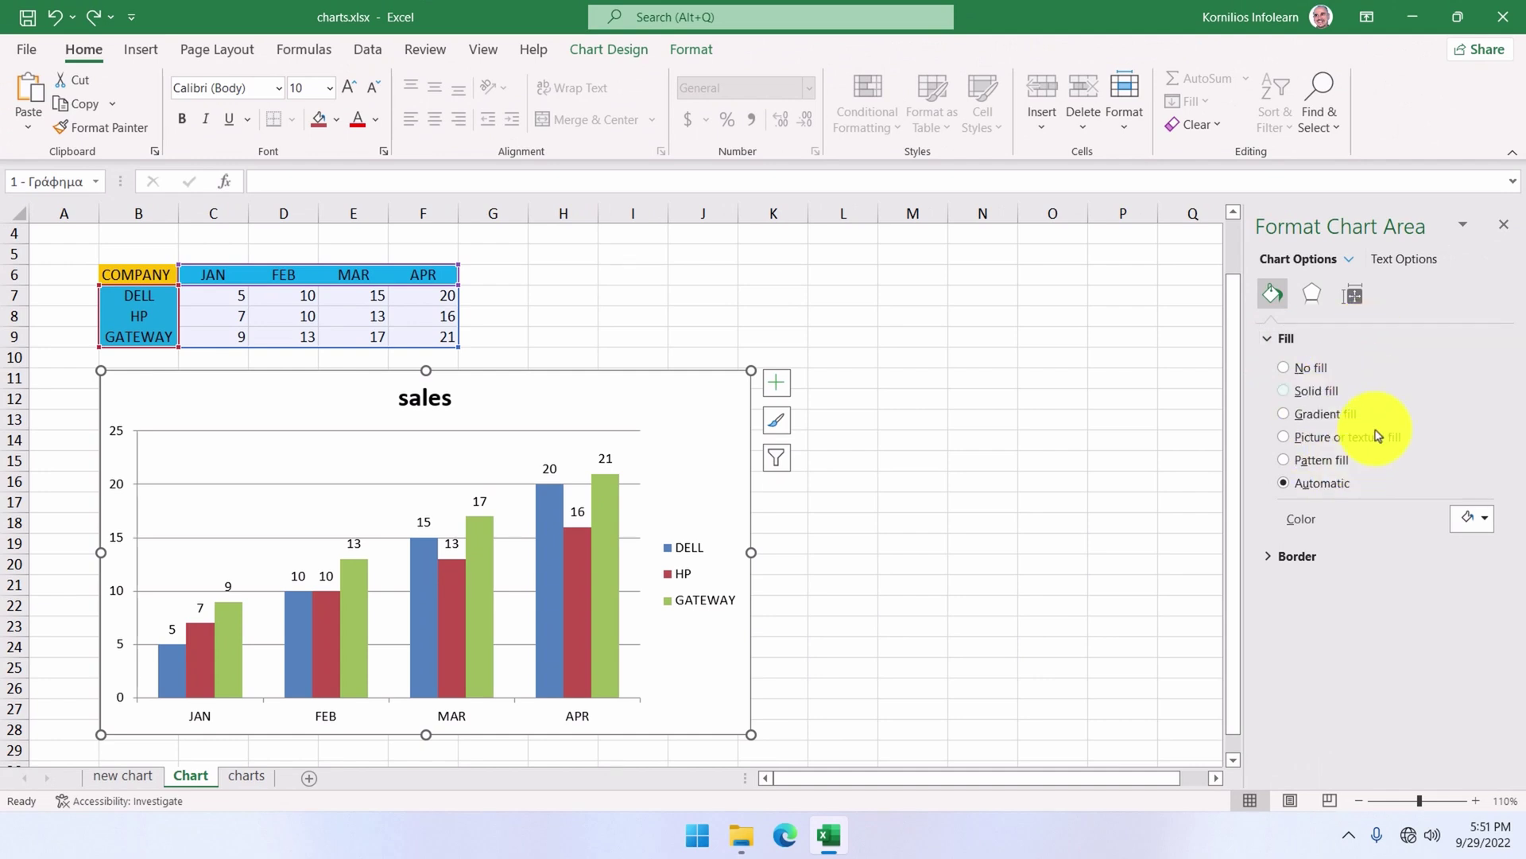
{"action": "left_click", "coordinate": [1324, 388]}
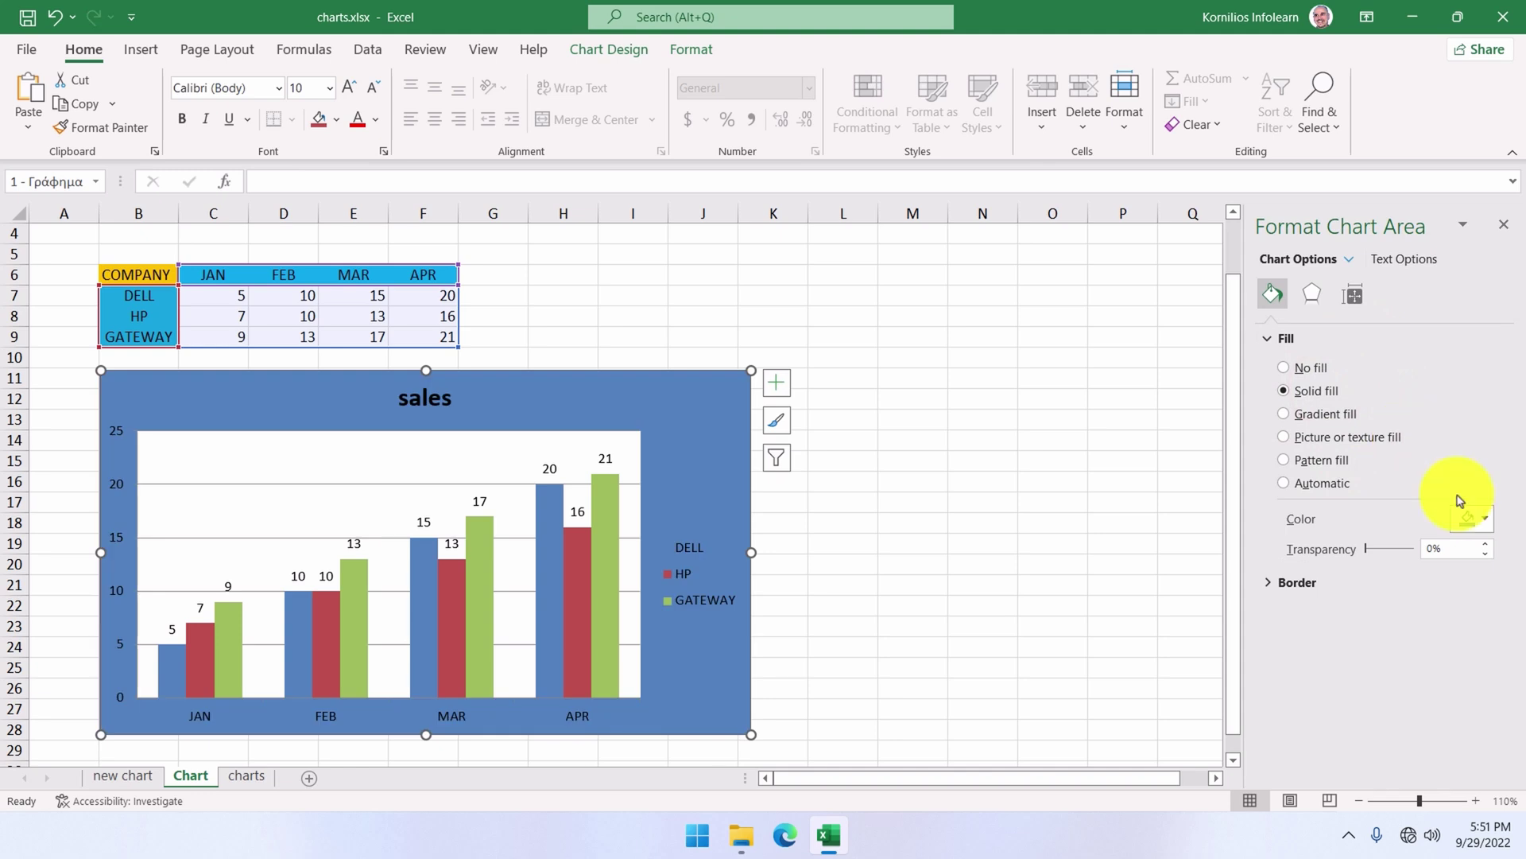
{"action": "left_click", "coordinate": [1484, 519]}
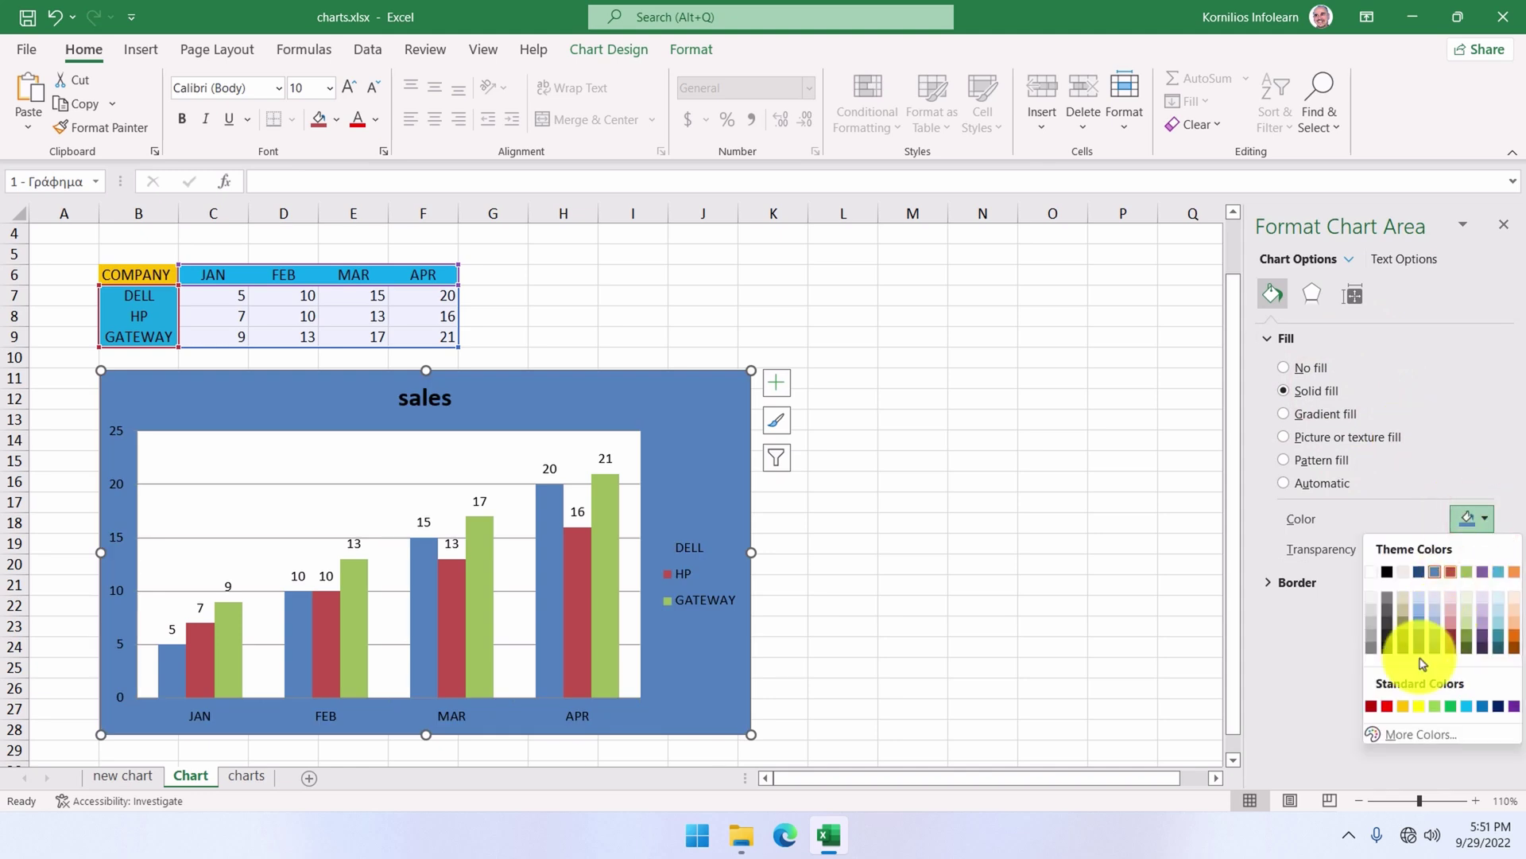
{"action": "left_click", "coordinate": [1390, 707]}
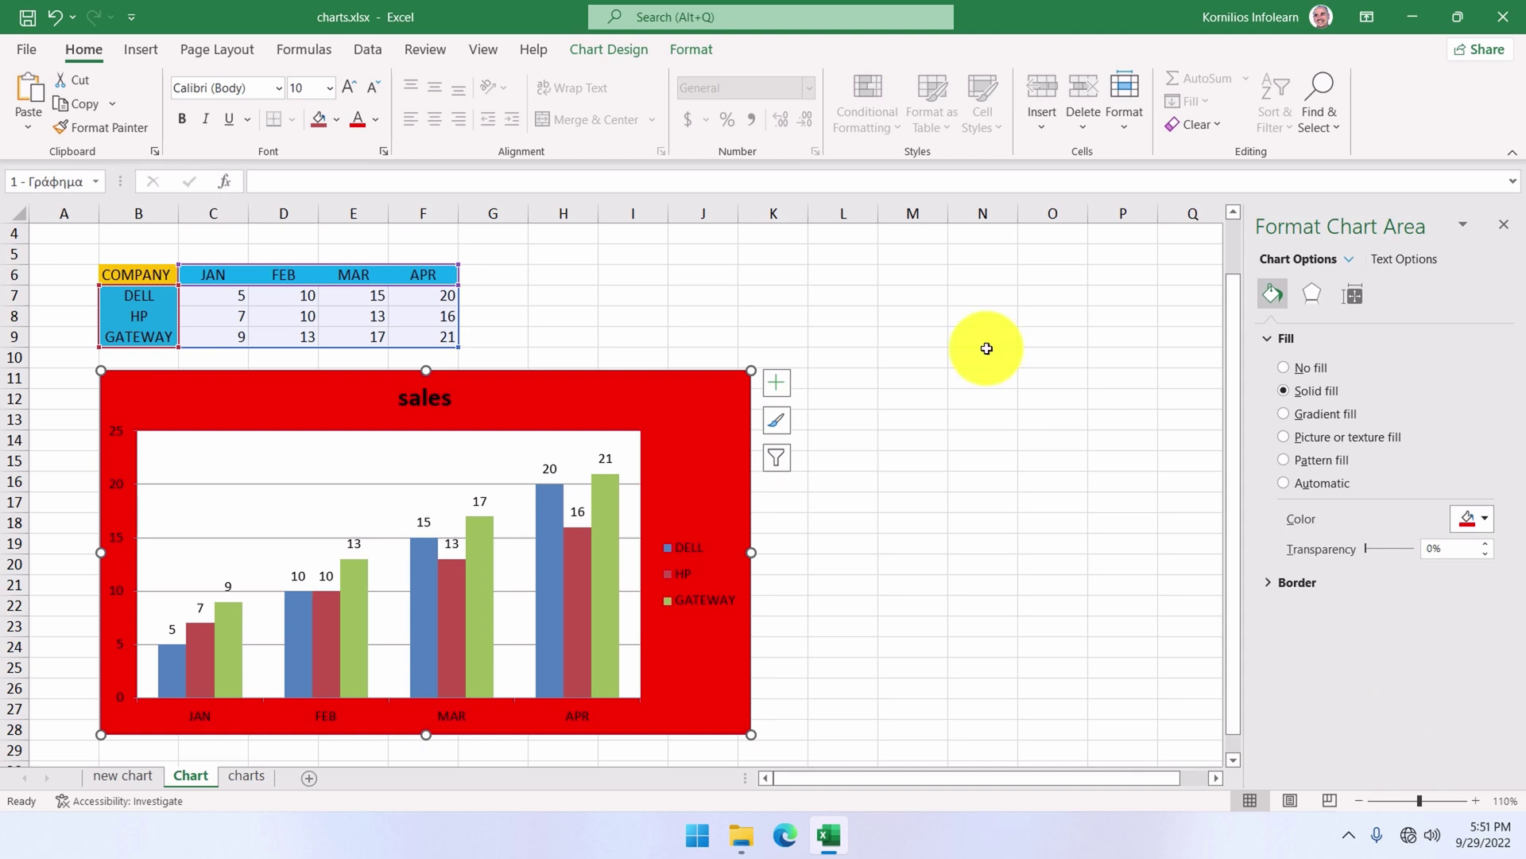
Step: Switch the chart background's Shape Fill from red to the orange standard colour
{"action": "left_click", "coordinate": [700, 49]}
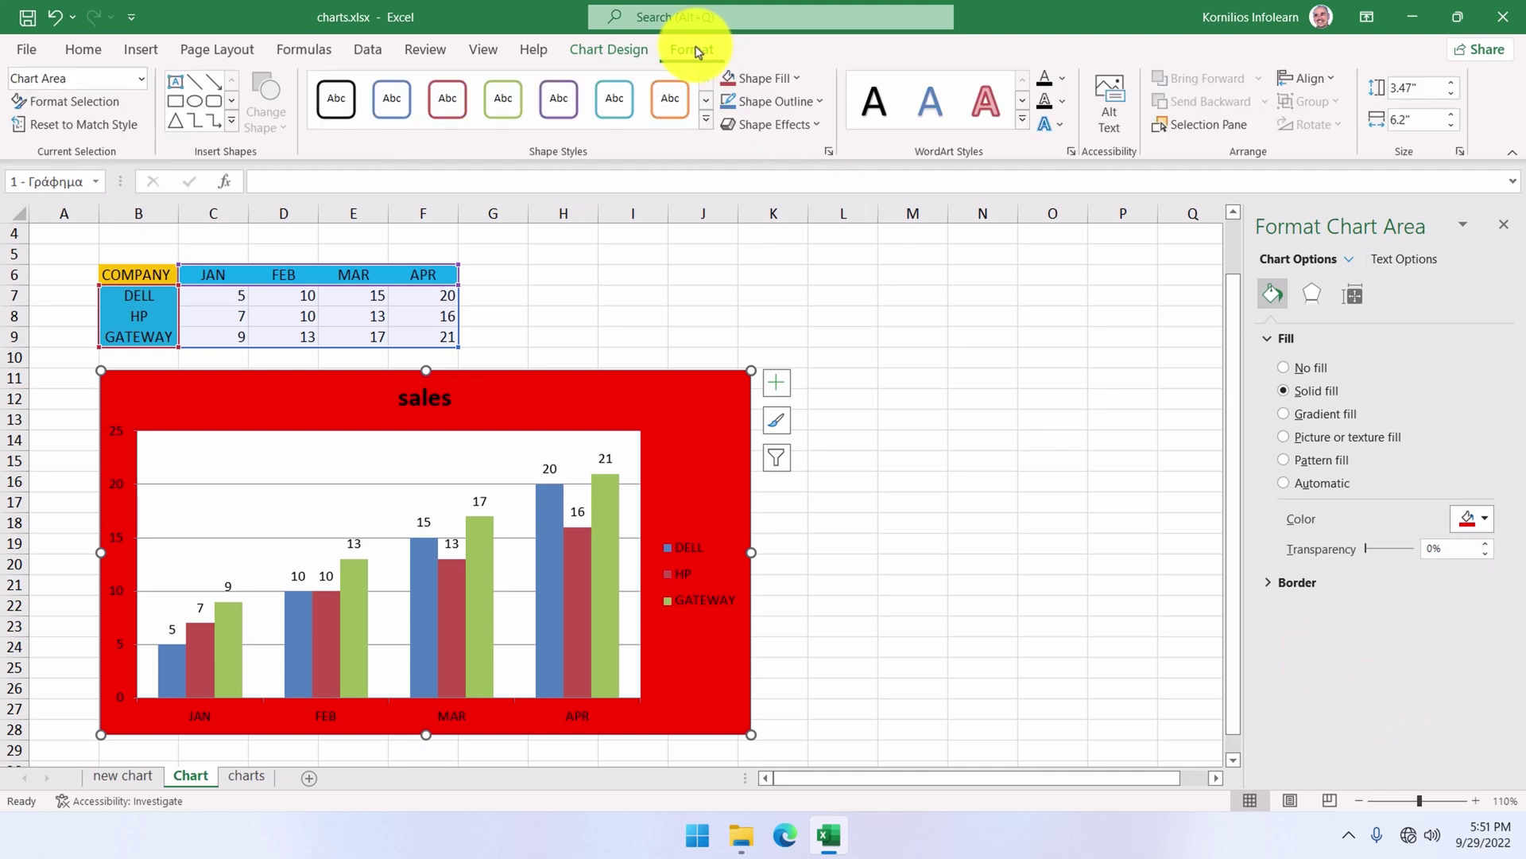
{"action": "left_click", "coordinate": [795, 82]}
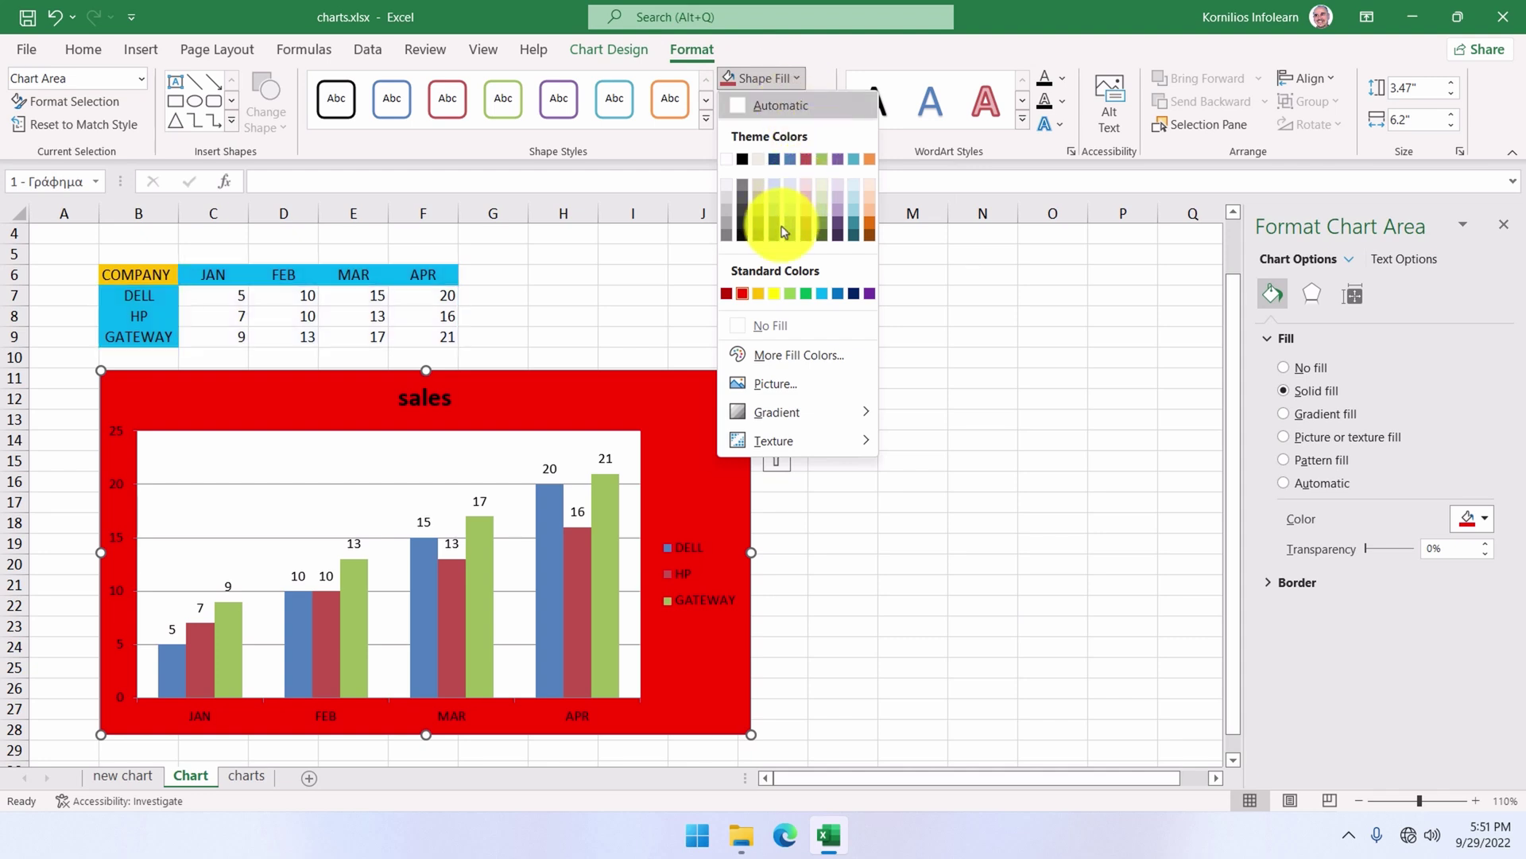
{"action": "left_click", "coordinate": [759, 294]}
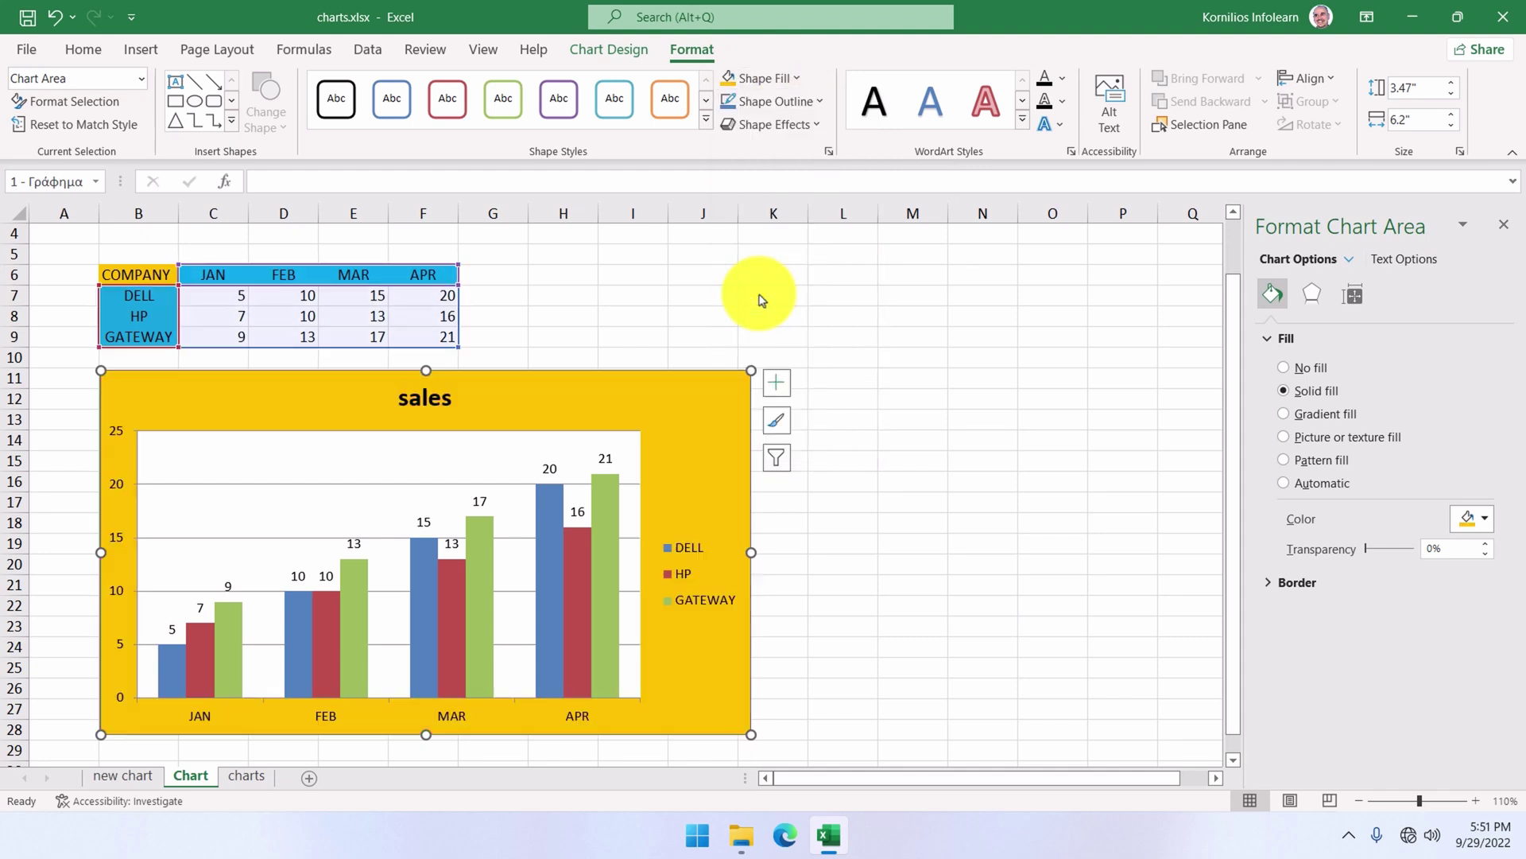
Step: Change the sales chart type to Bar > 3-D Clustered Bar
{"action": "right_click", "coordinate": [707, 413]}
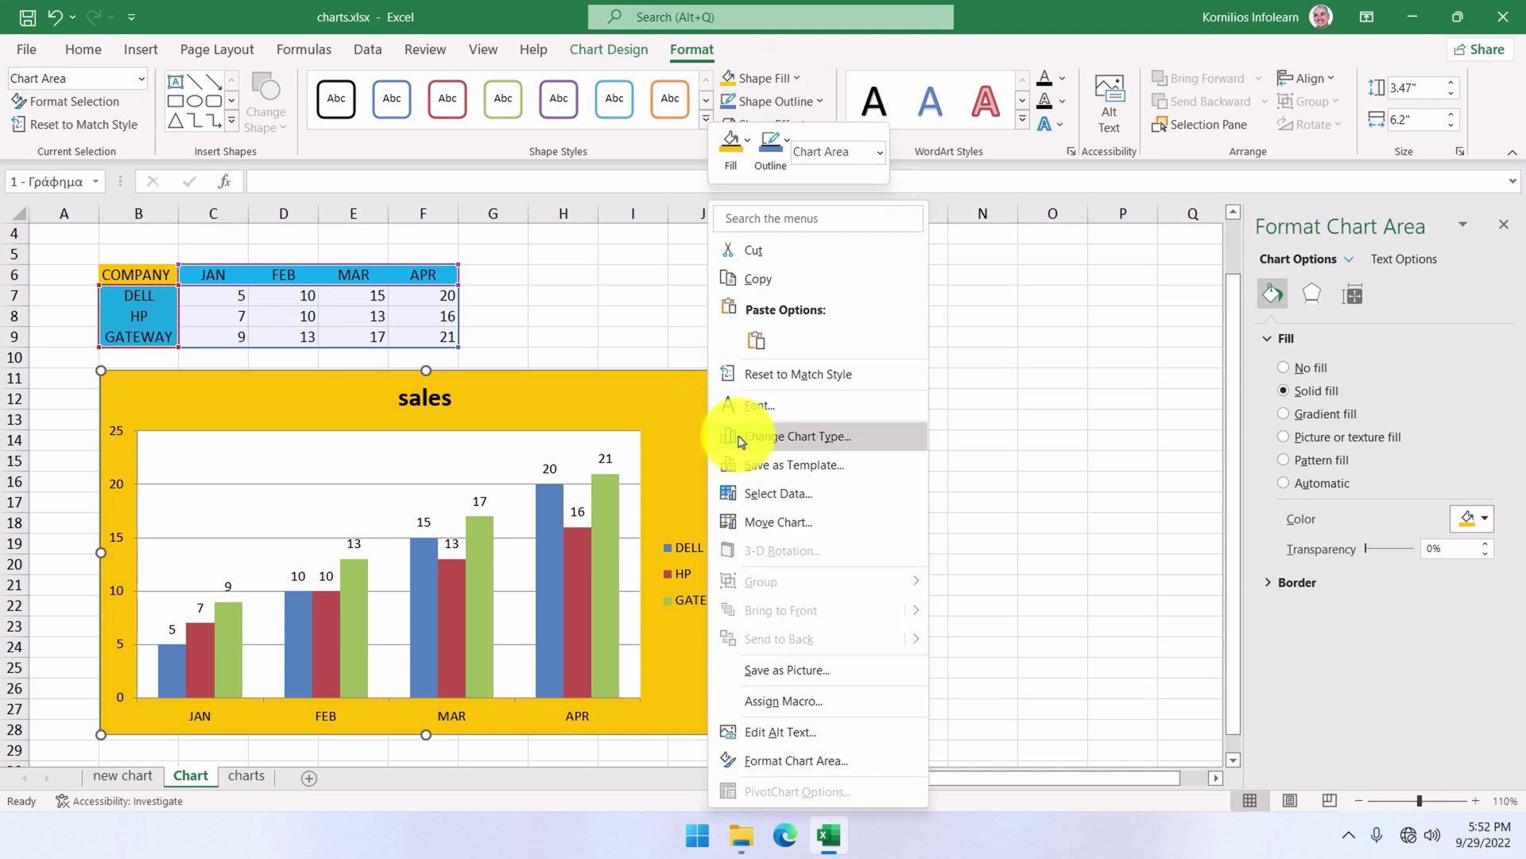
{"action": "left_click", "coordinate": [869, 437]}
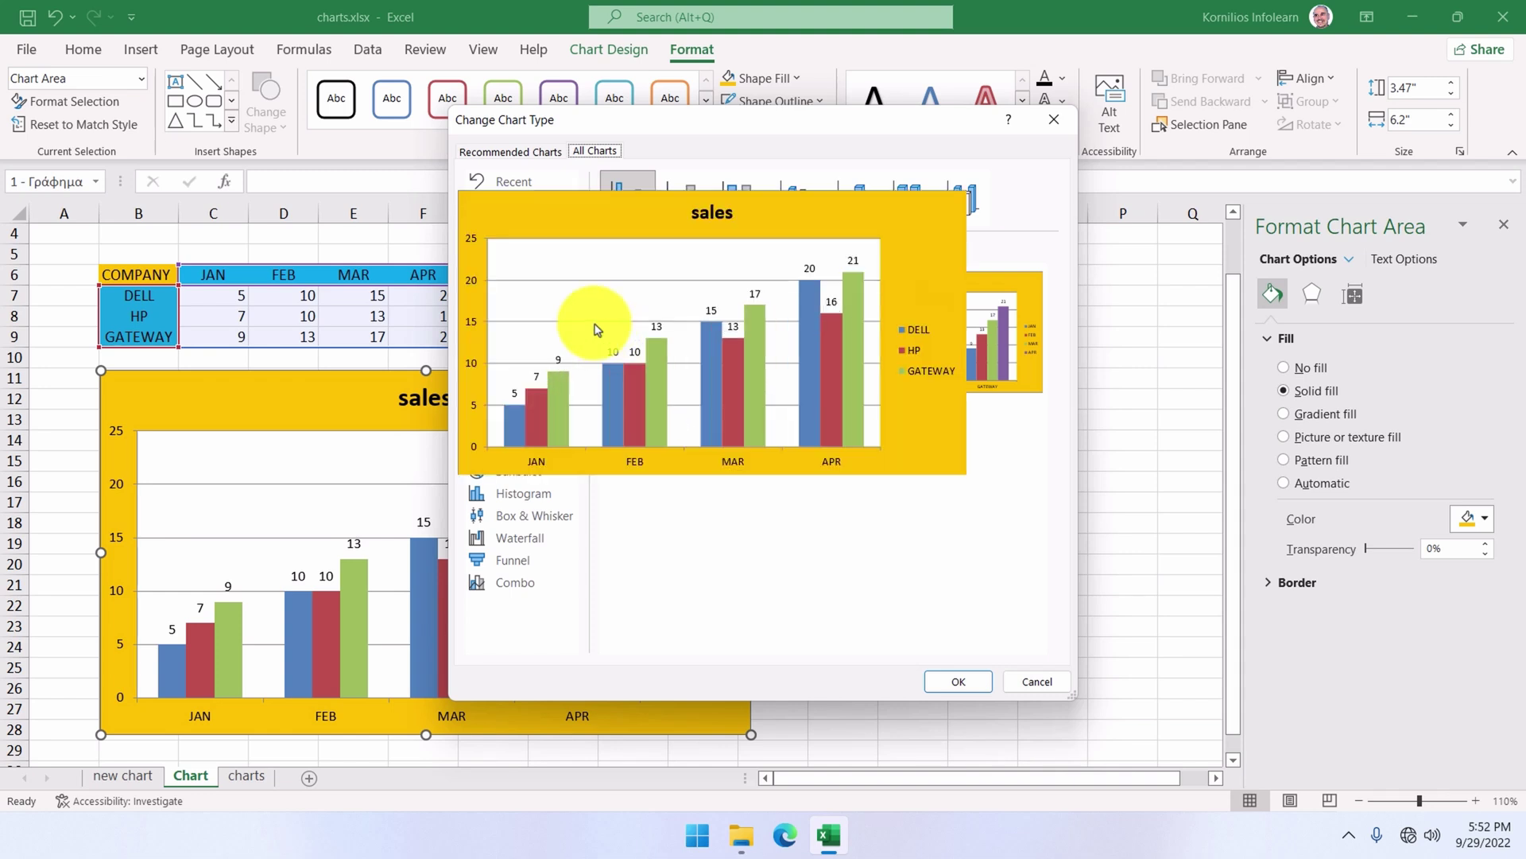
{"action": "left_click", "coordinate": [507, 299]}
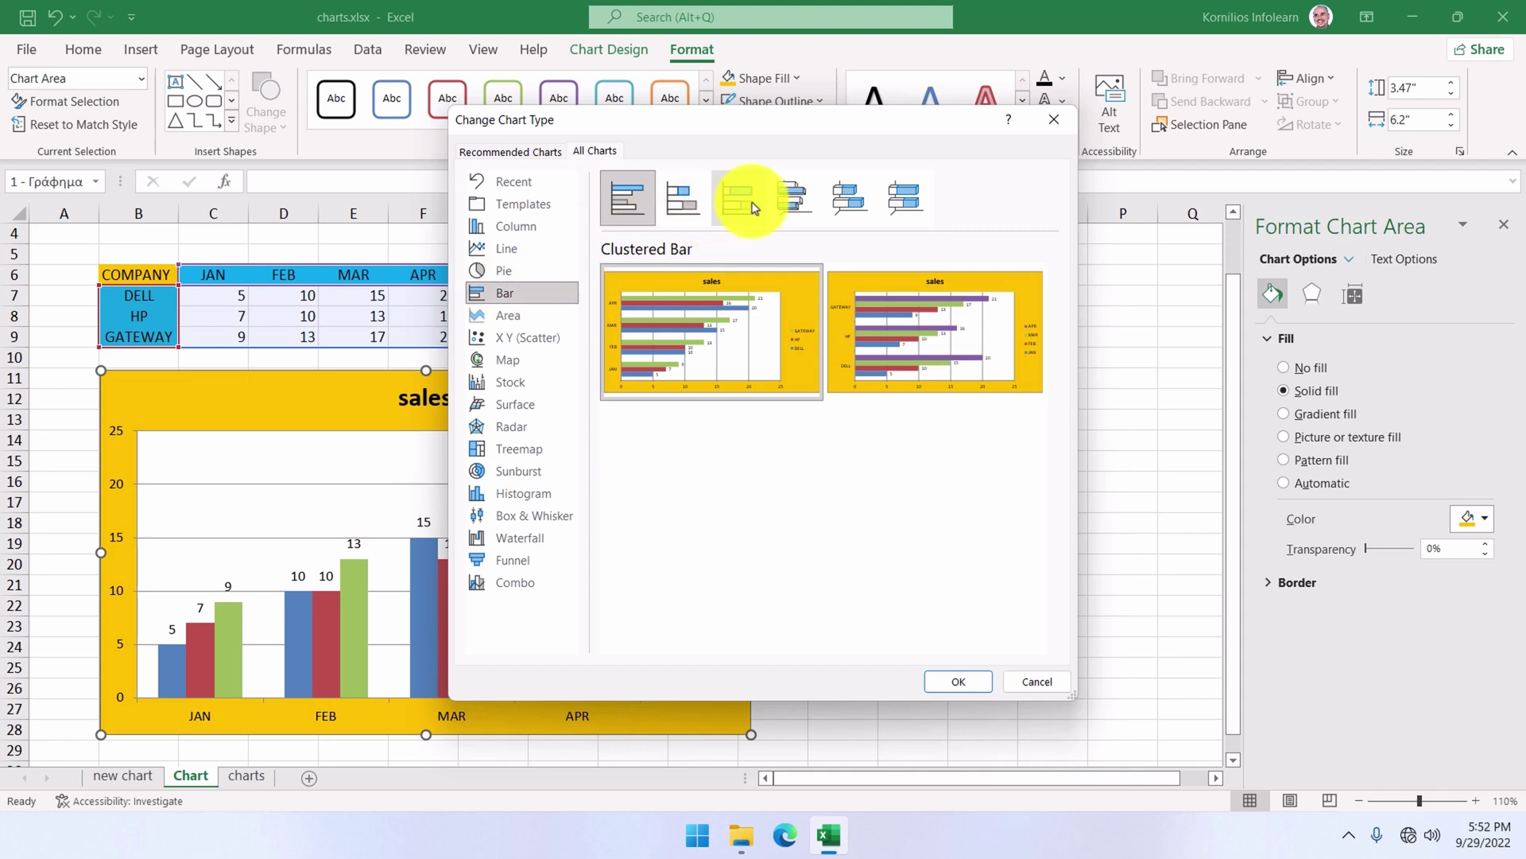
{"action": "left_click", "coordinate": [793, 204]}
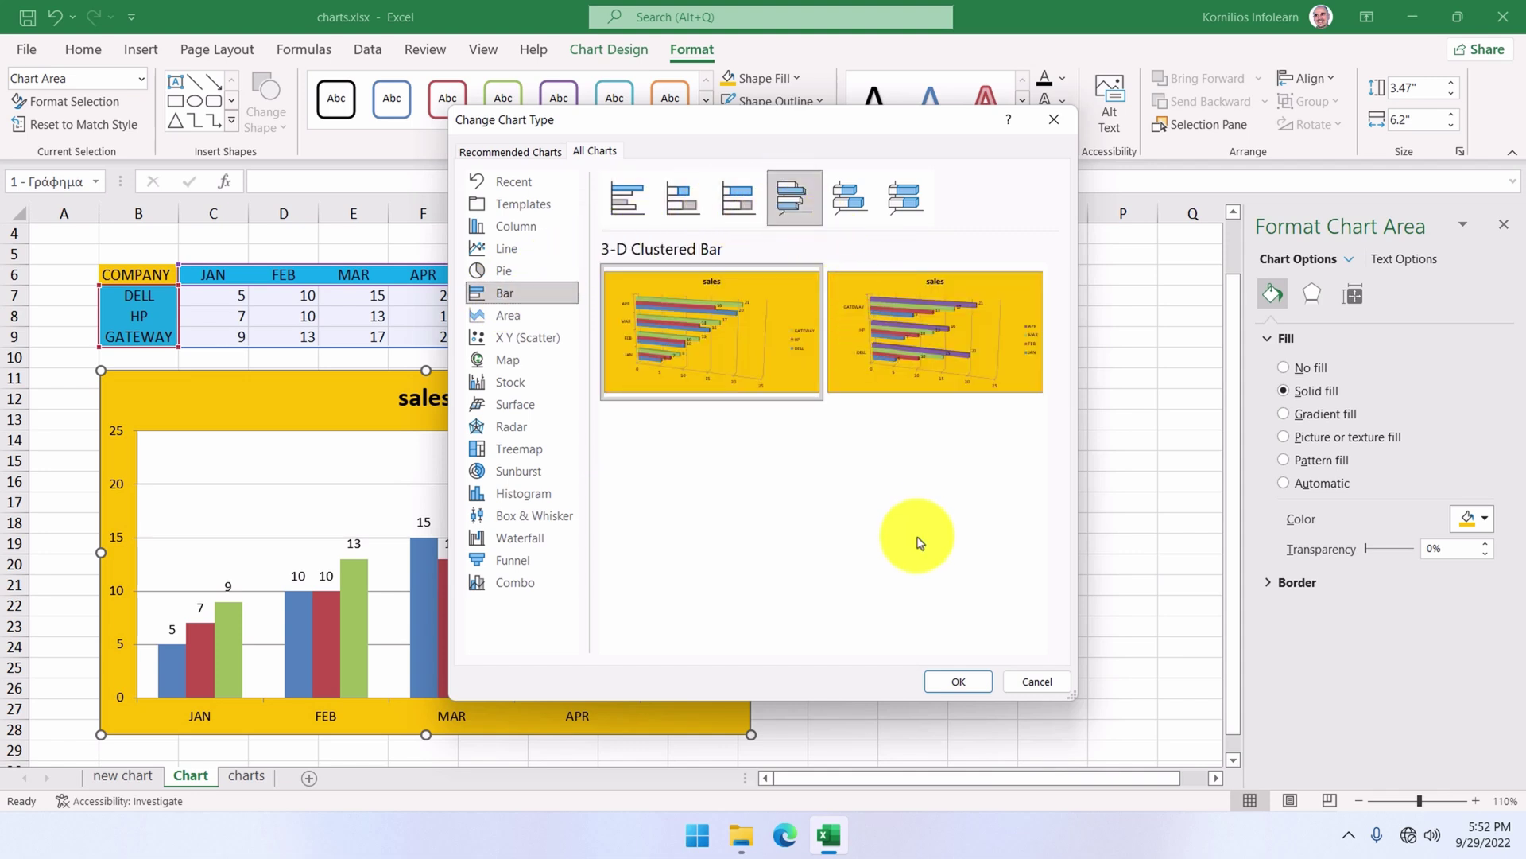
{"action": "left_click", "coordinate": [962, 681]}
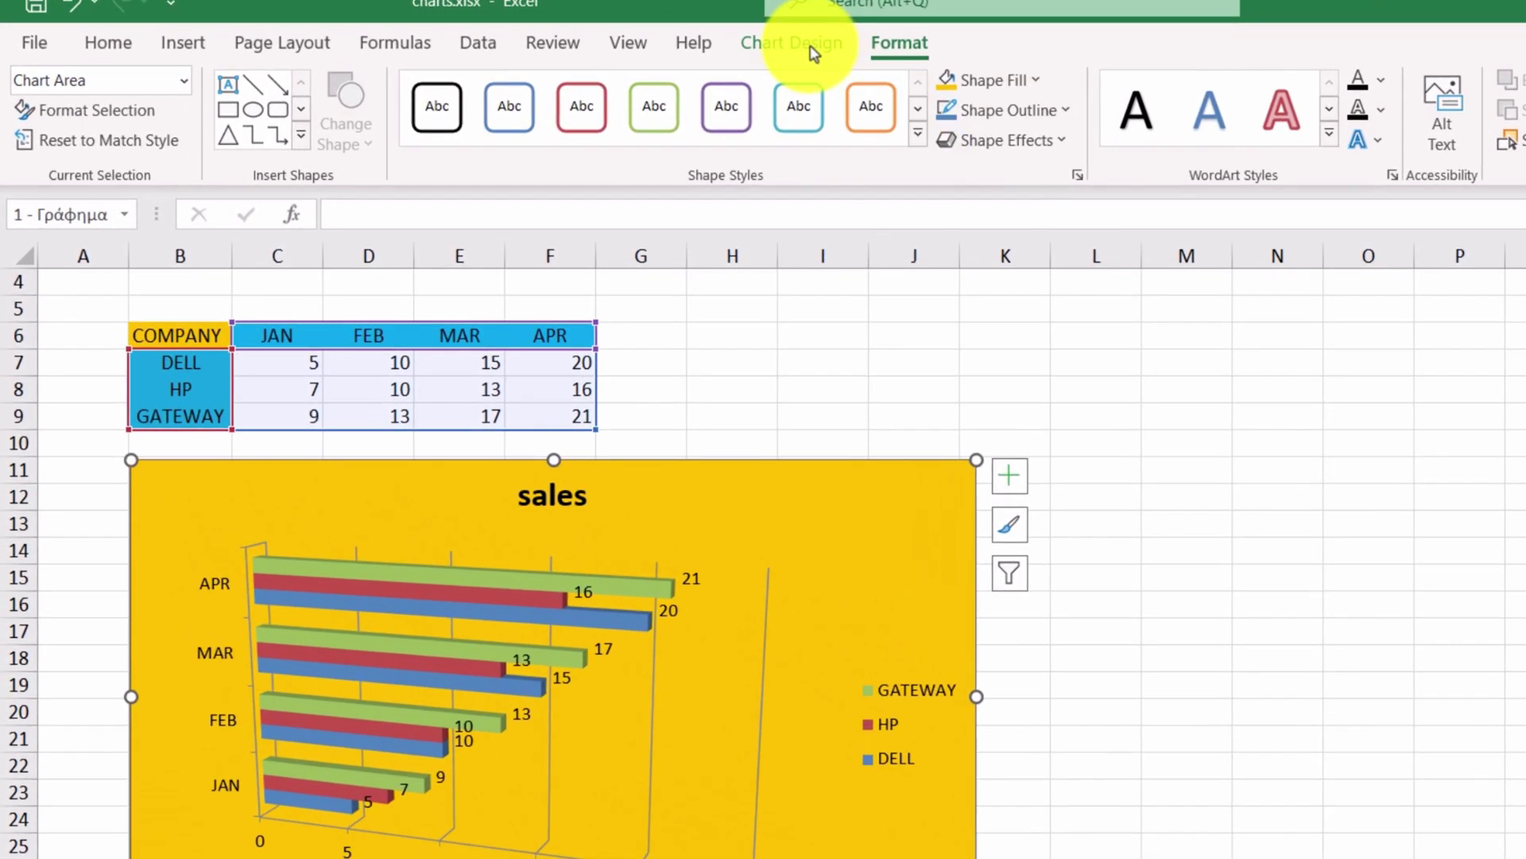
{"action": "left_click", "coordinate": [624, 53]}
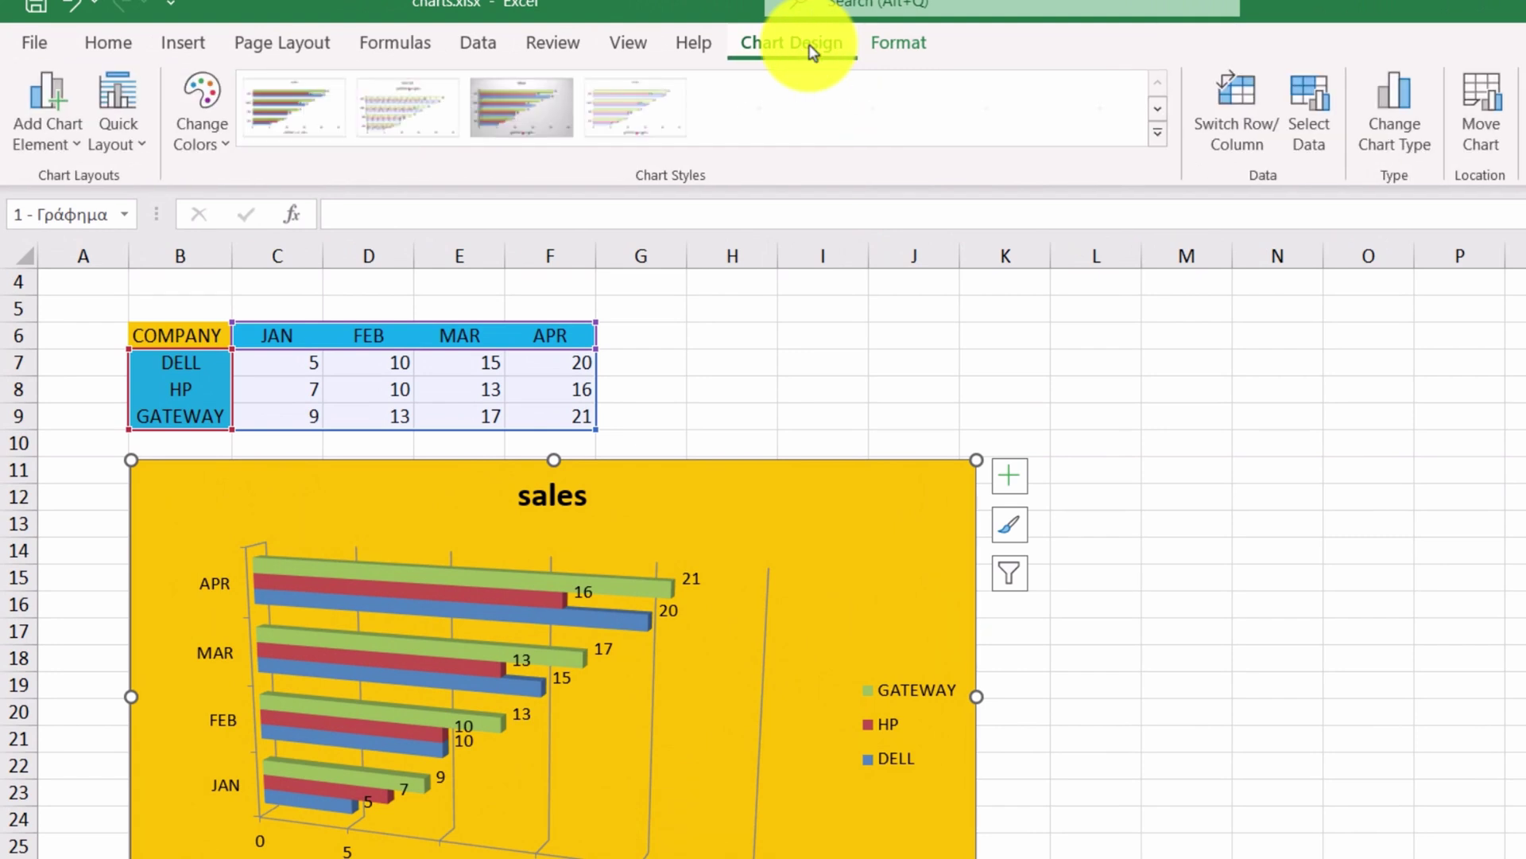
{"action": "left_click", "coordinate": [1395, 111]}
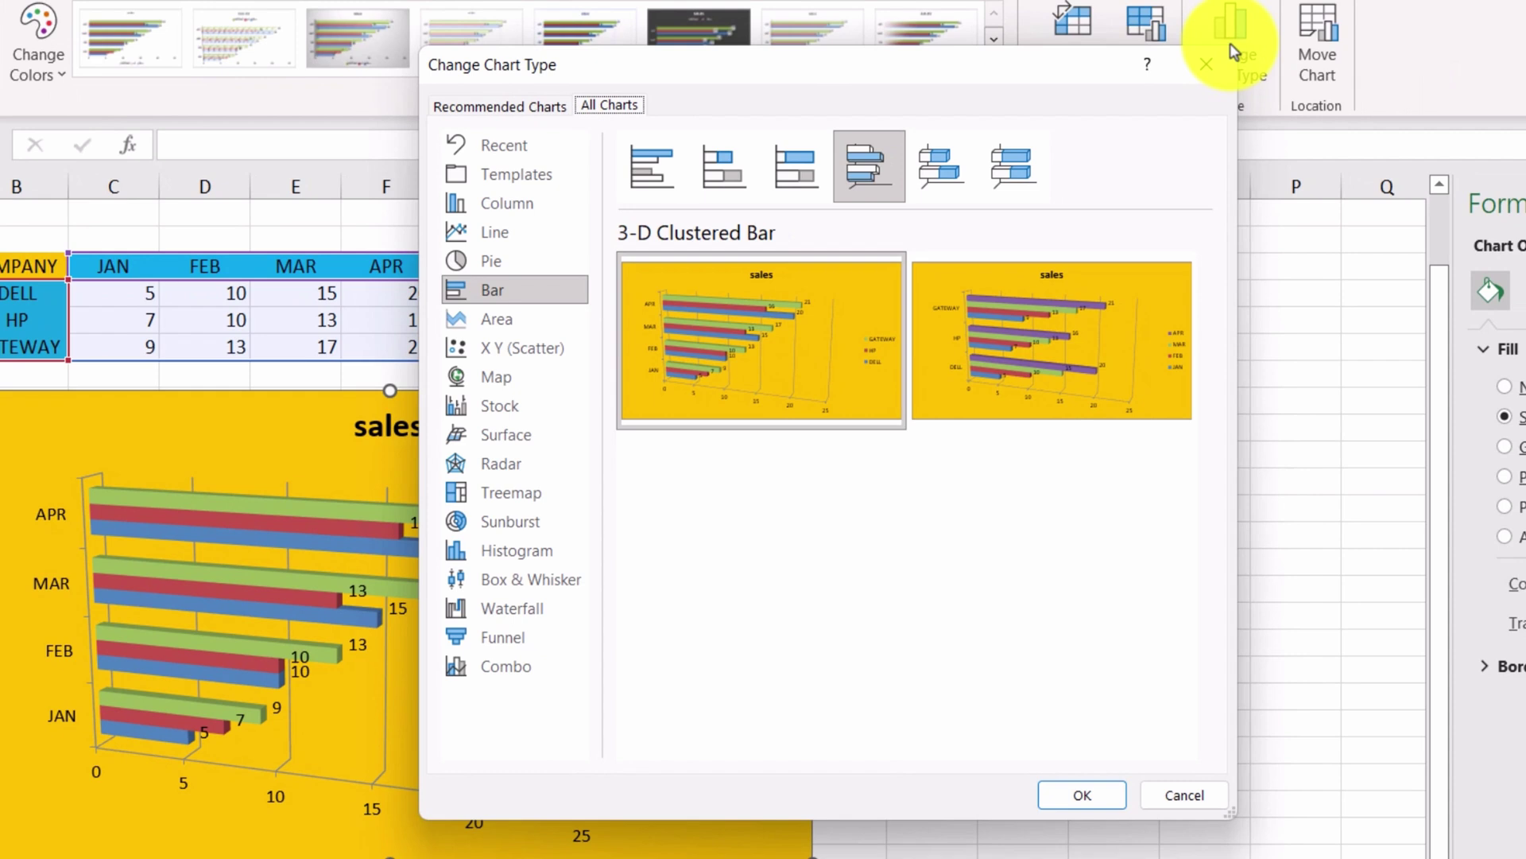
{"action": "left_click", "coordinate": [1207, 65]}
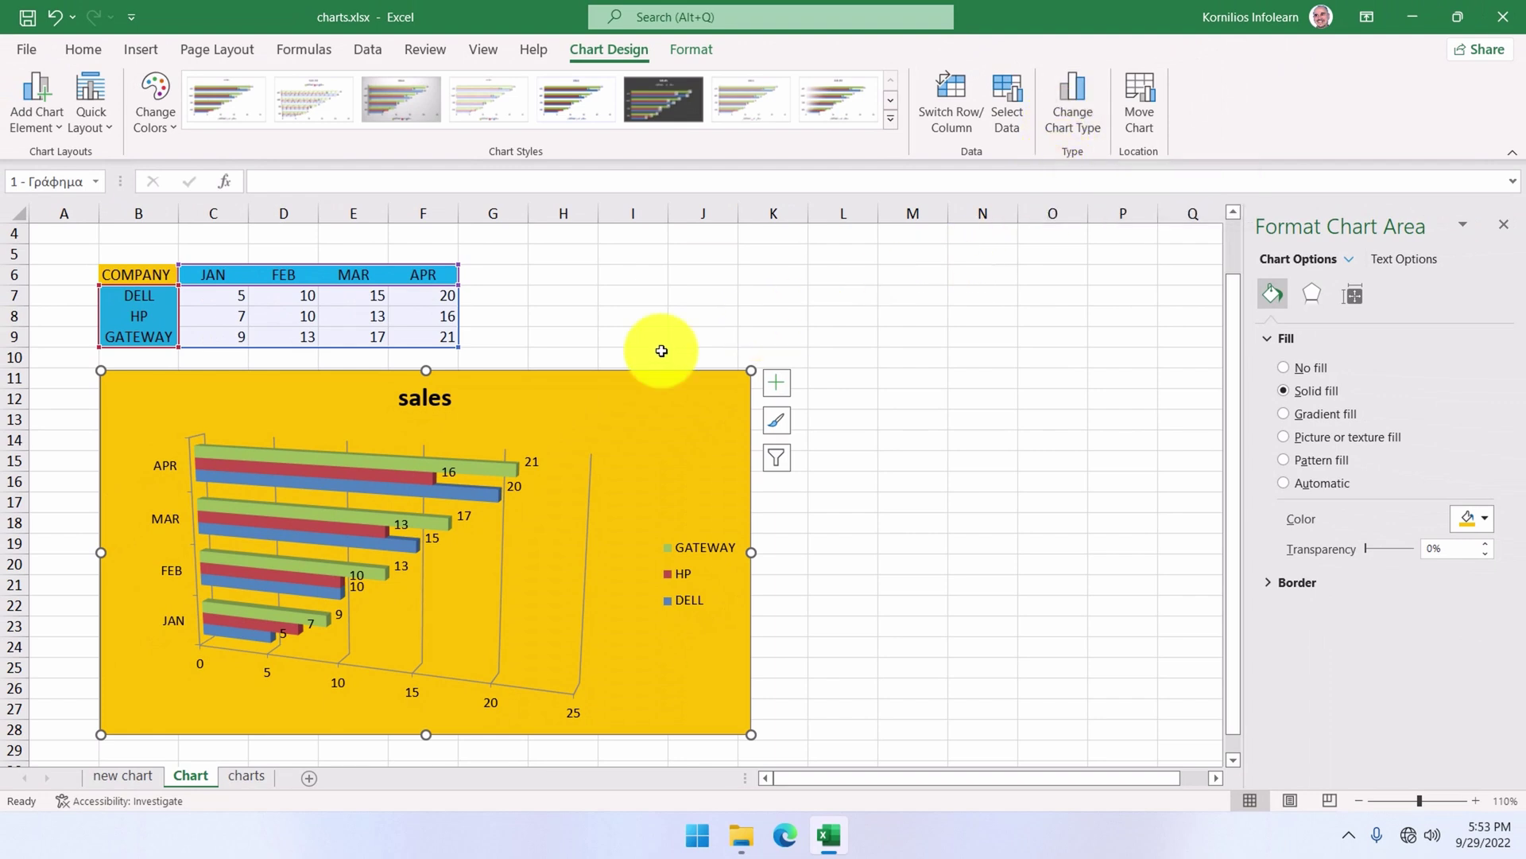
Step: Append 2021 to the chart title so it reads 'sales 2021'
{"action": "left_click", "coordinate": [425, 404]}
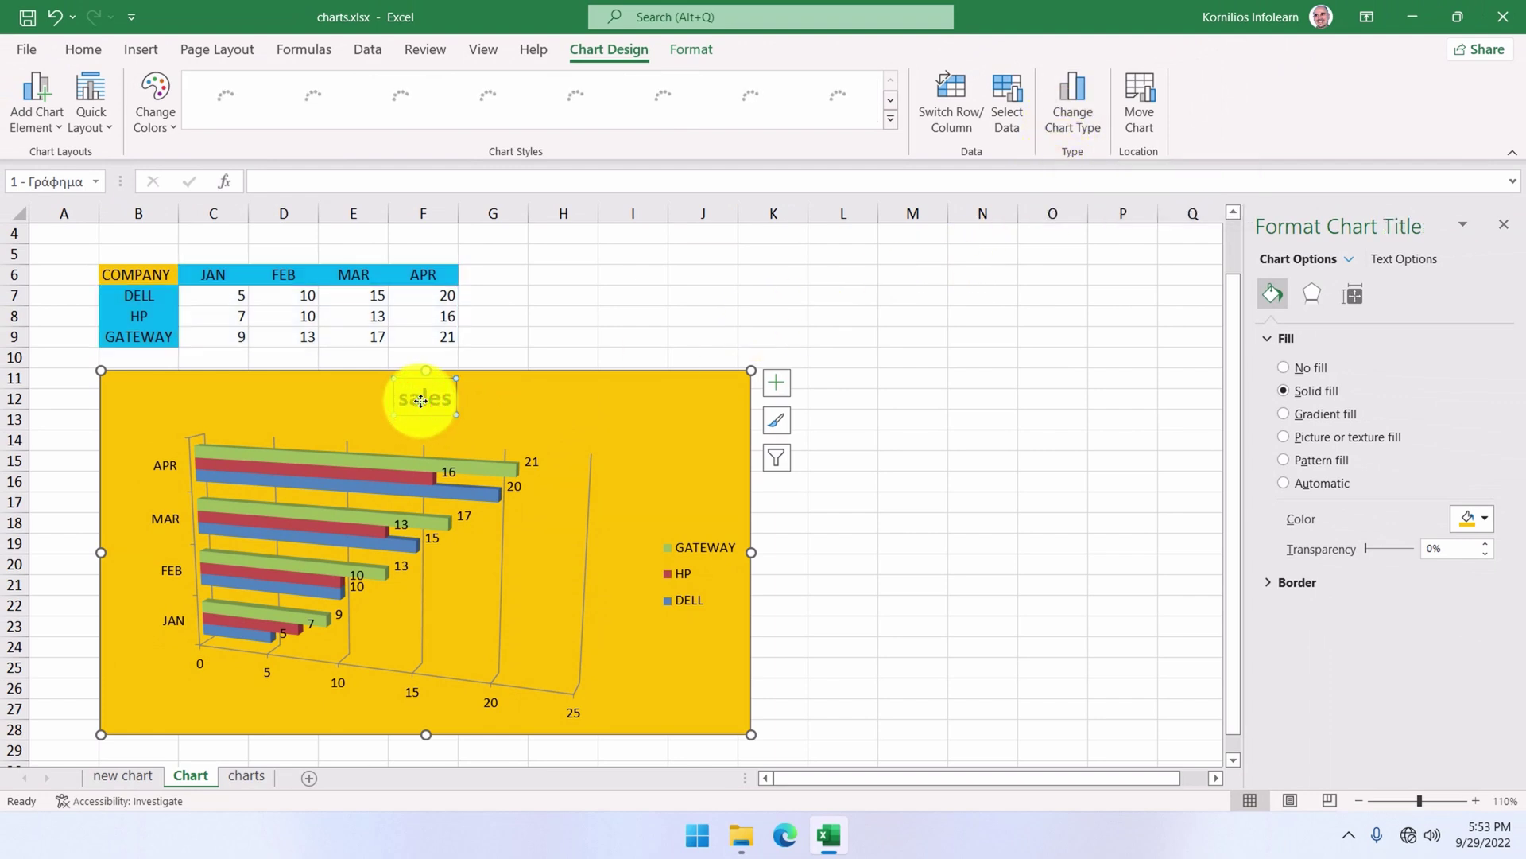
{"action": "left_click", "coordinate": [420, 399]}
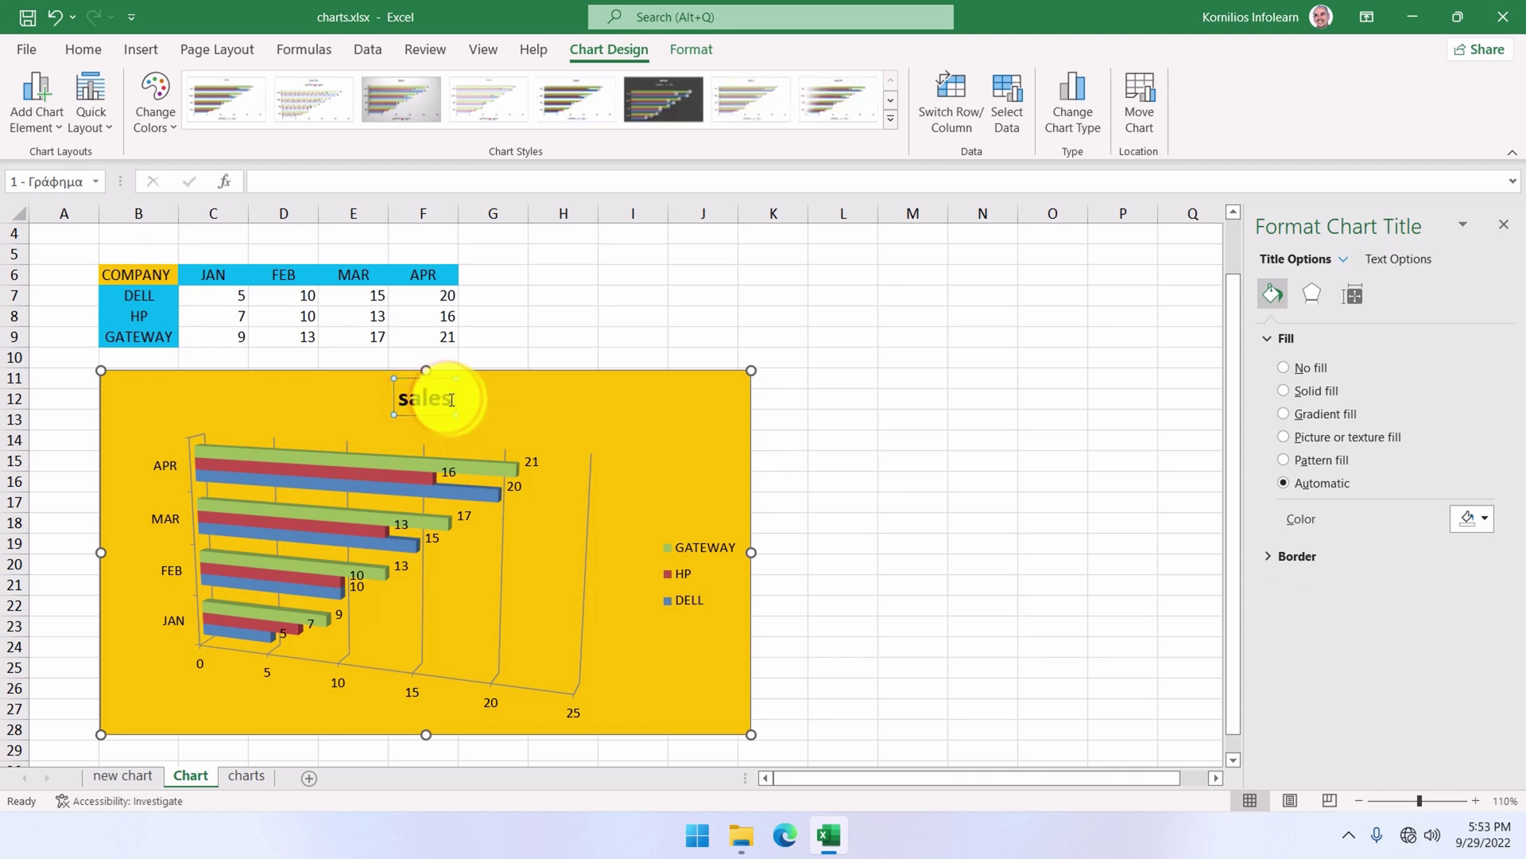
{"action": "left_click", "coordinate": [452, 400]}
{"action": "type", "text": "2021"}
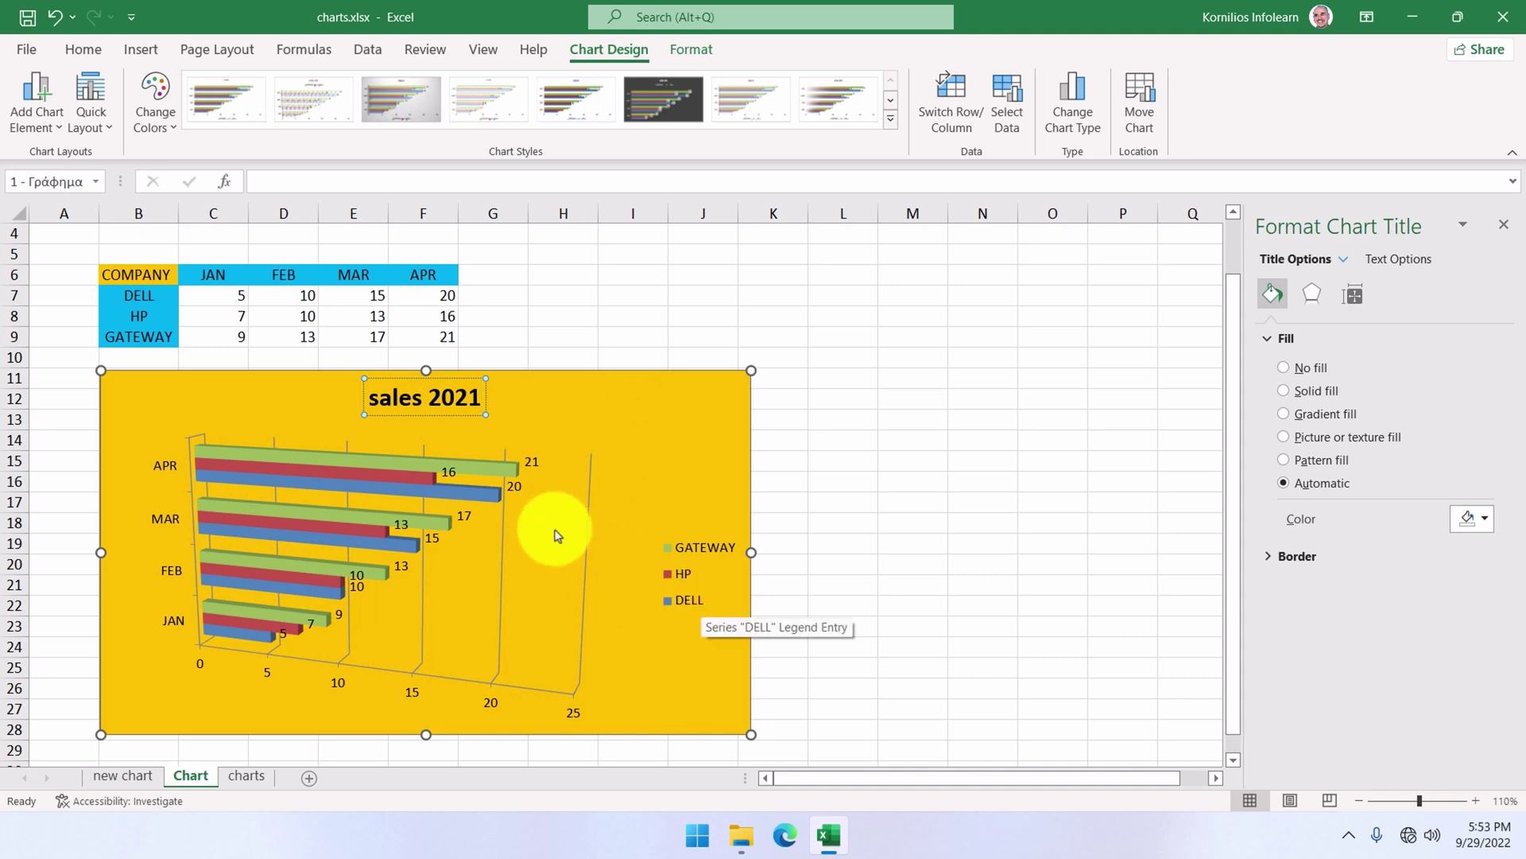
Step: Give the DELL series bars a solid pale grey-blue fill in Format Data Series
{"action": "left_click", "coordinate": [484, 493]}
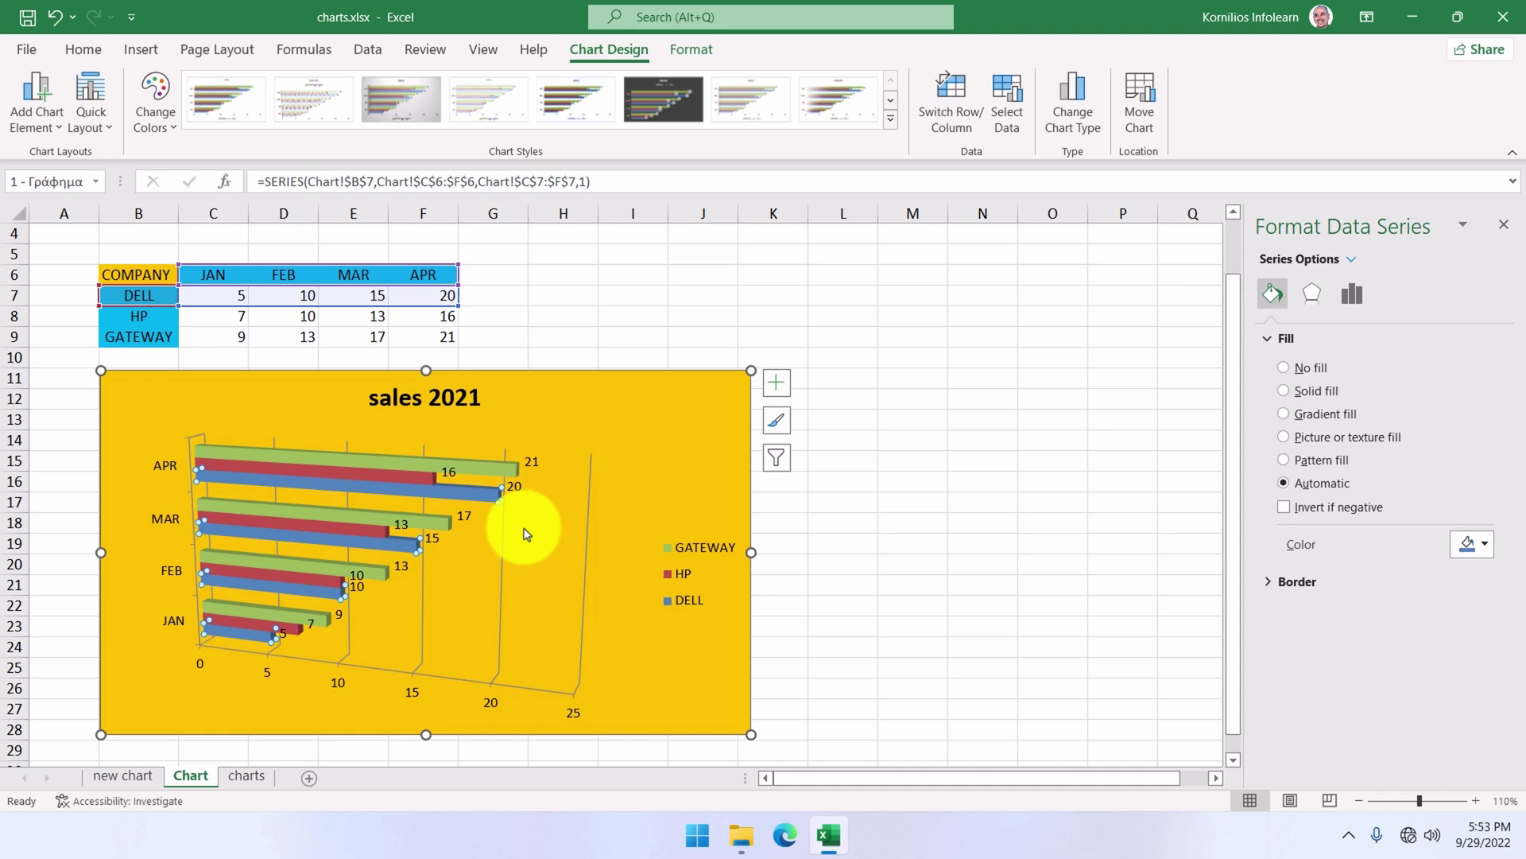
{"action": "right_click", "coordinate": [482, 494]}
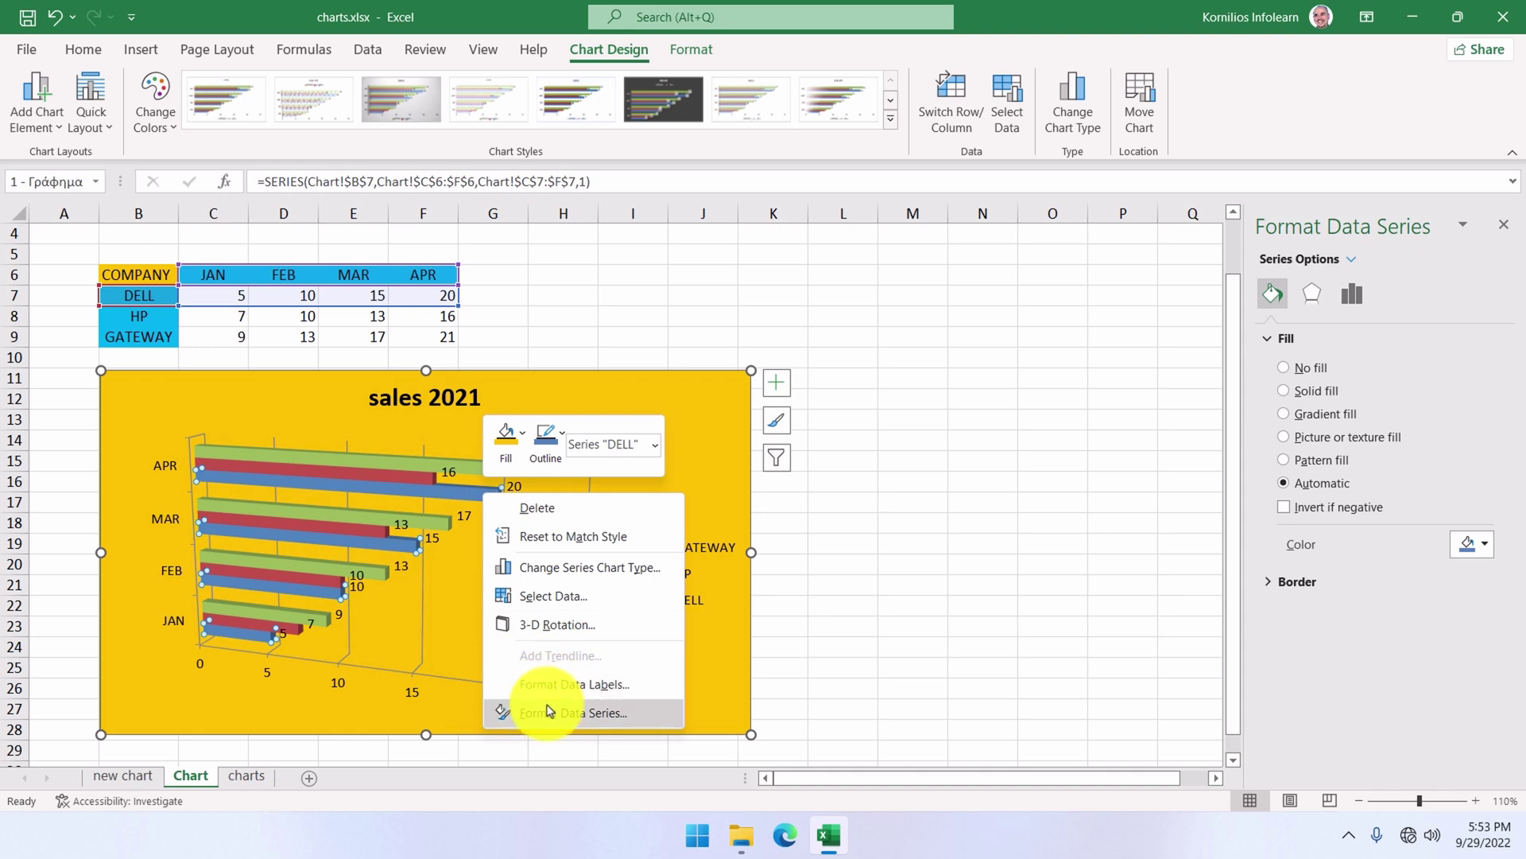
{"action": "left_click", "coordinate": [549, 712]}
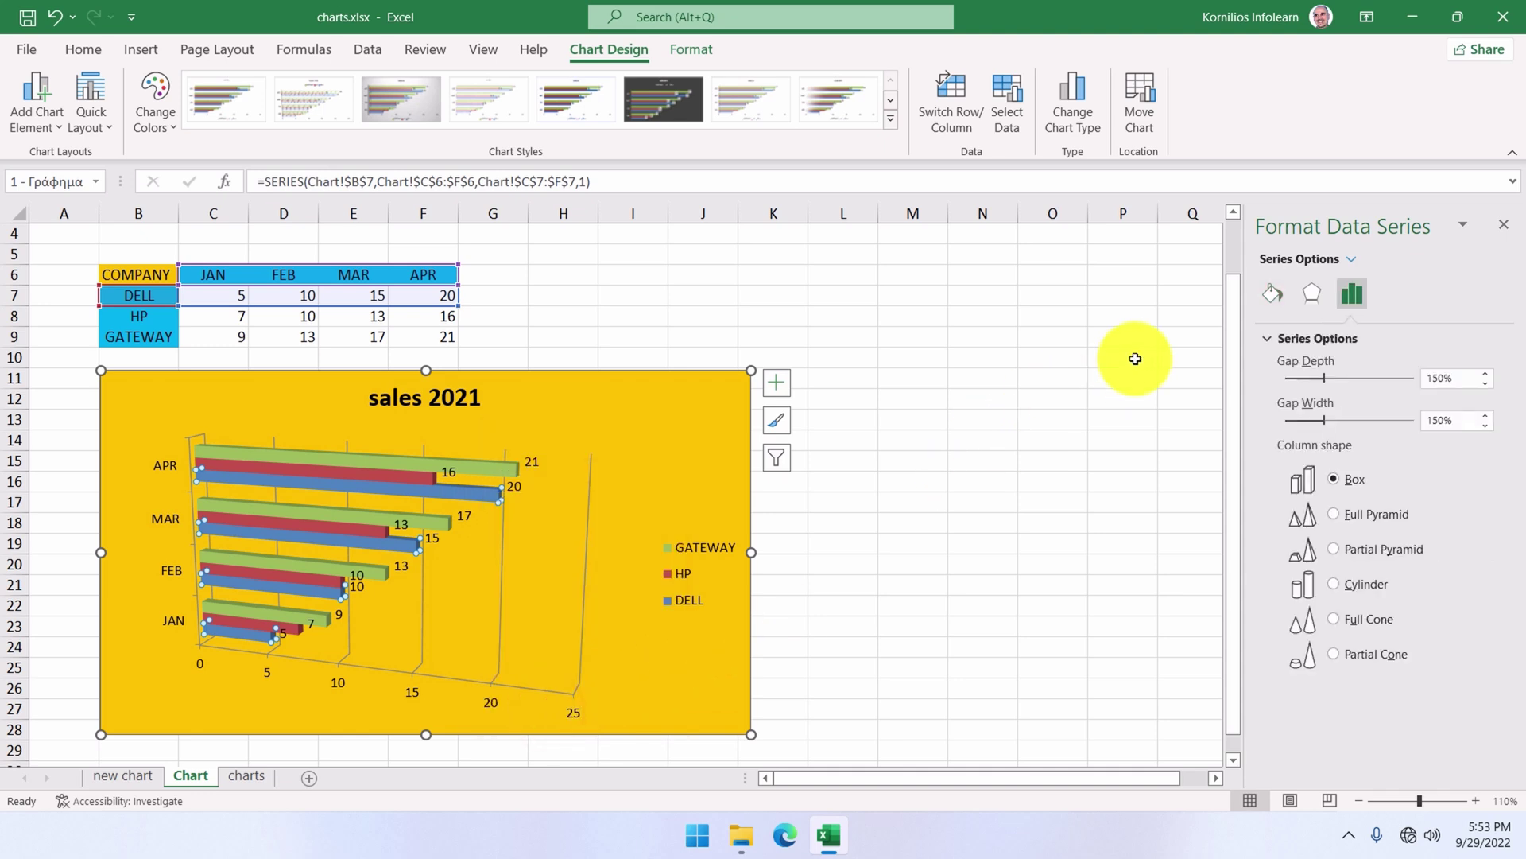
{"action": "left_click", "coordinate": [1272, 294]}
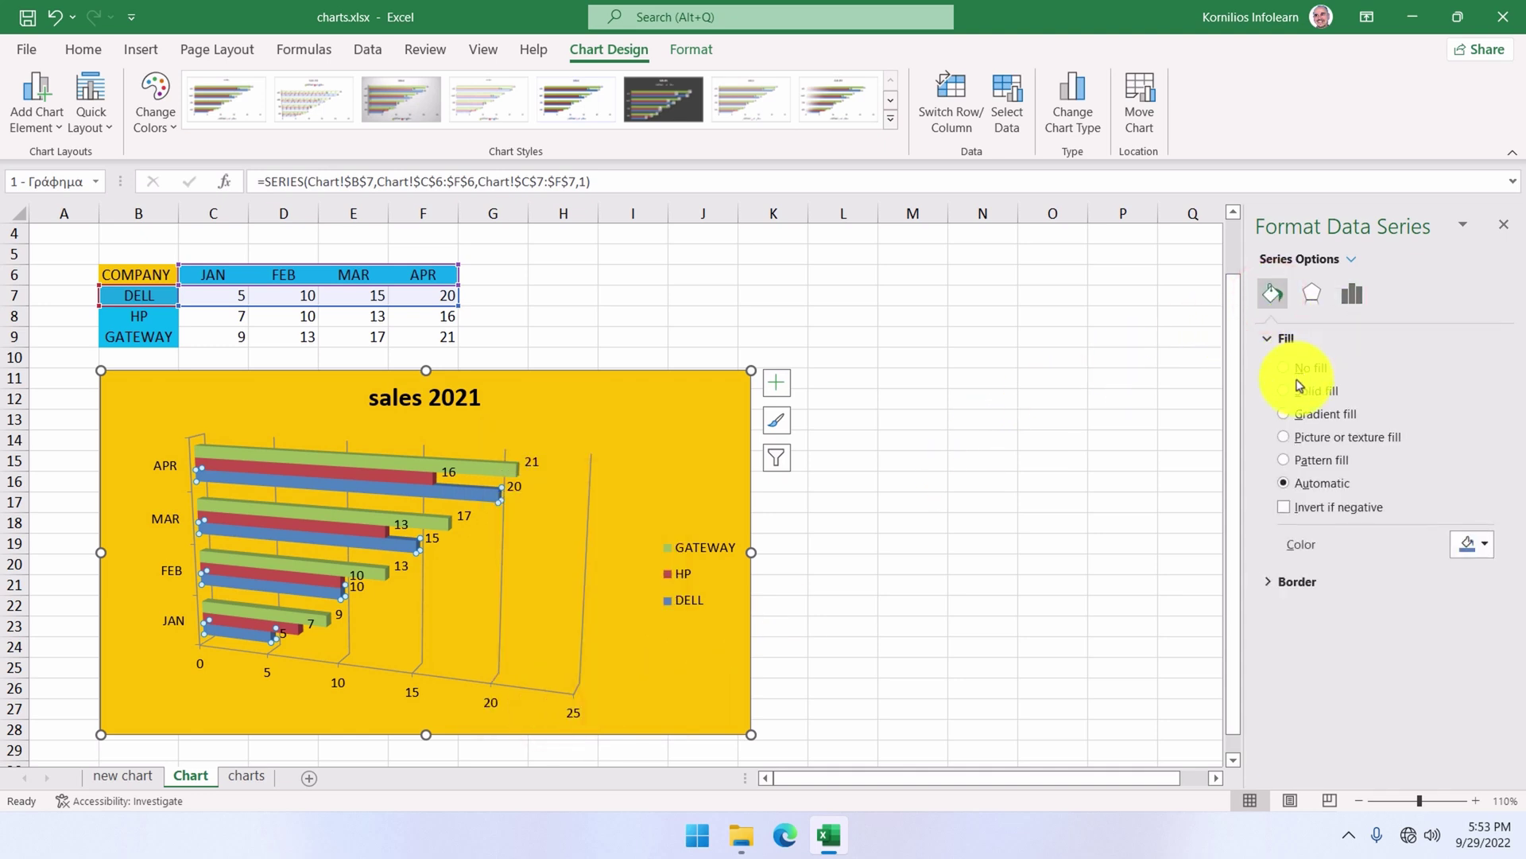
{"action": "left_click", "coordinate": [1289, 391]}
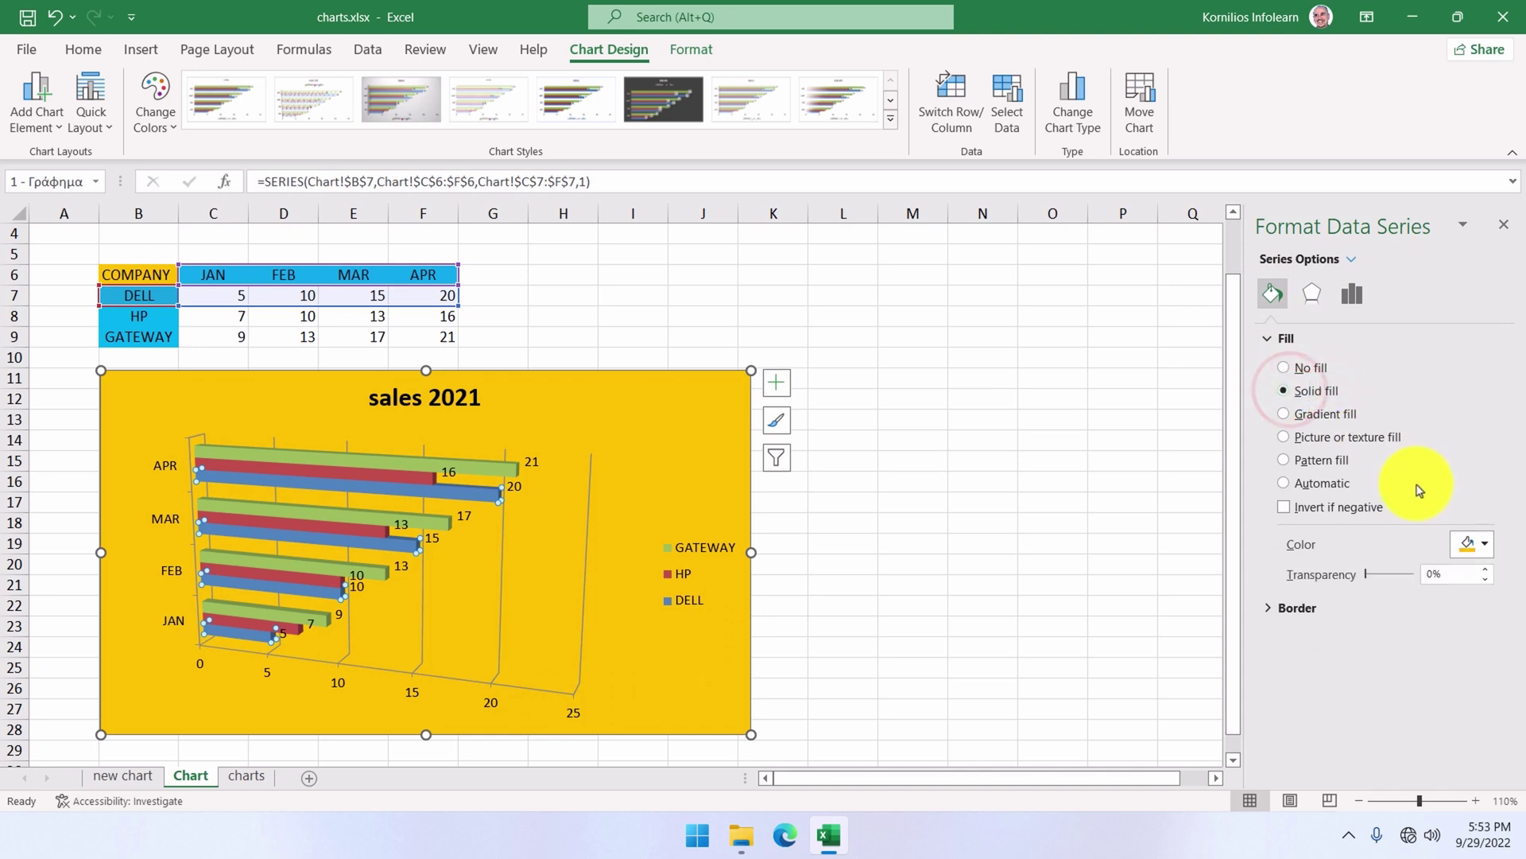
{"action": "left_click", "coordinate": [1486, 546]}
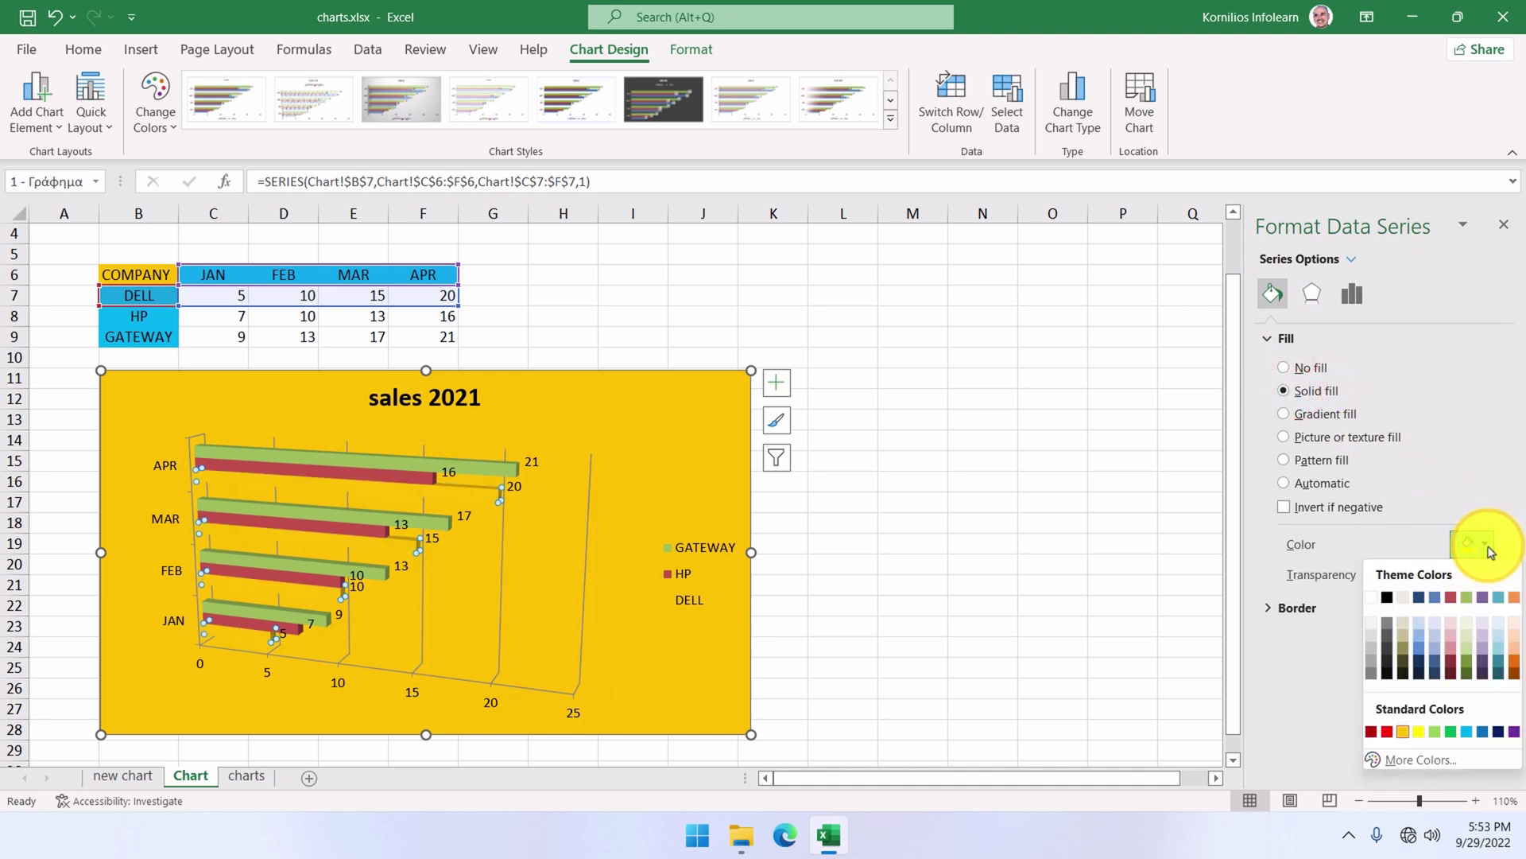
{"action": "left_click", "coordinate": [1435, 640]}
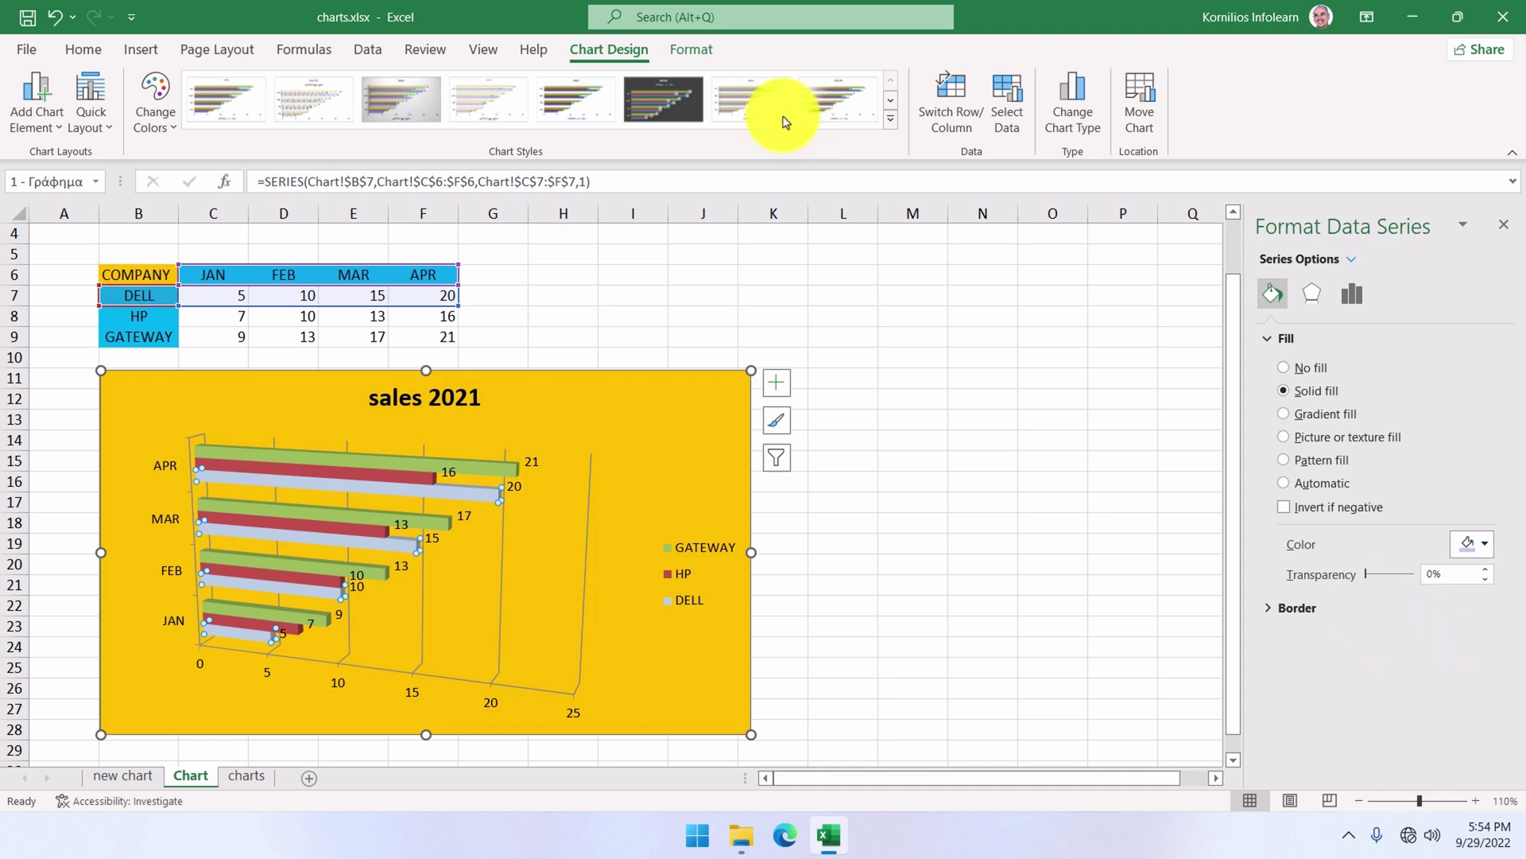
Step: Recolour the DELL bars pale lavender using the Home Fill Color palette
{"action": "left_click", "coordinate": [682, 50]}
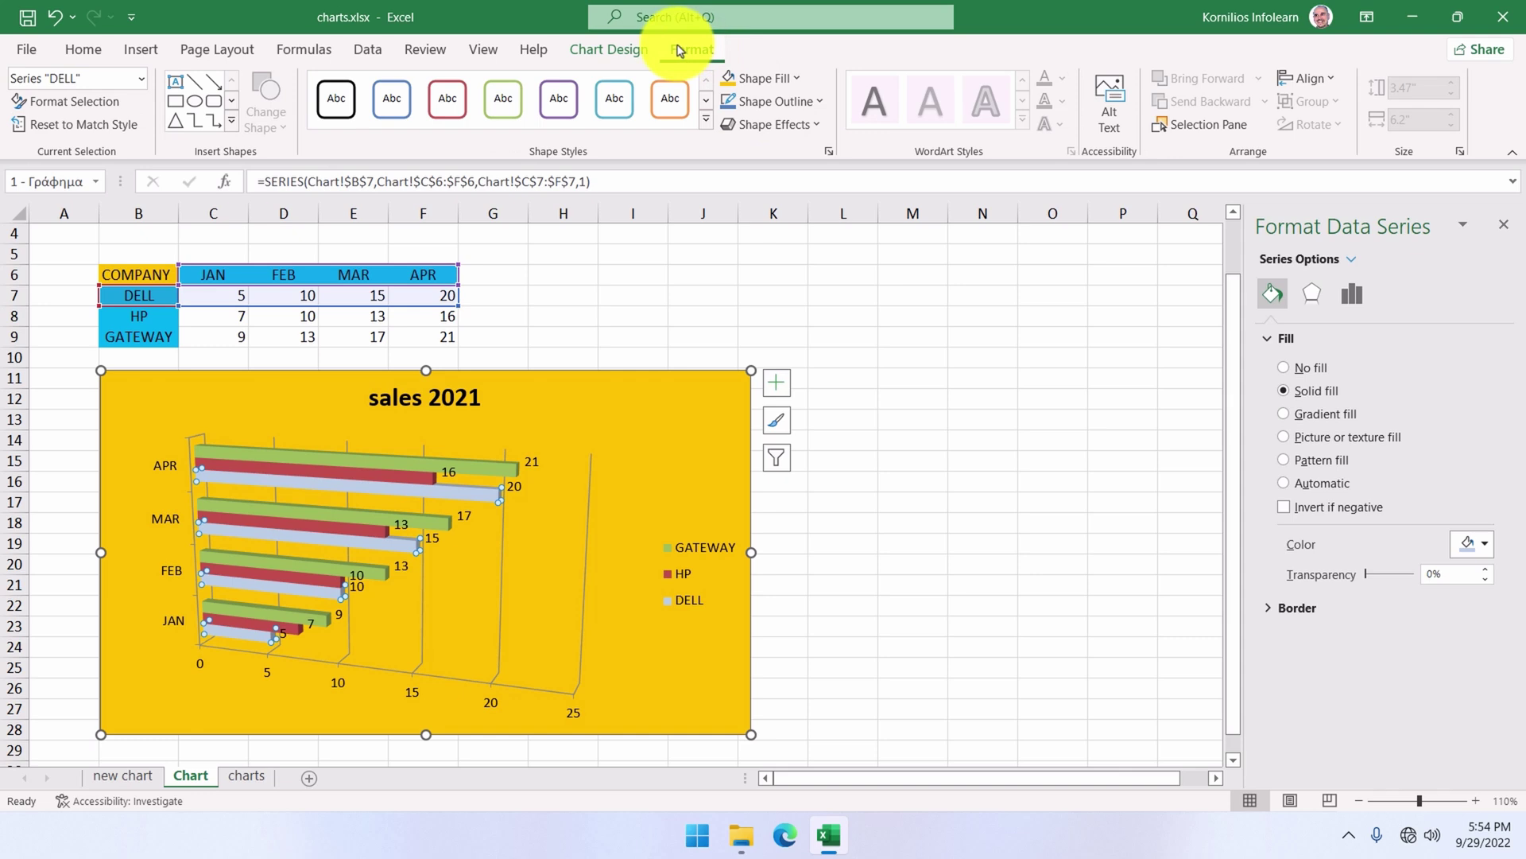
{"action": "left_click", "coordinate": [789, 77]}
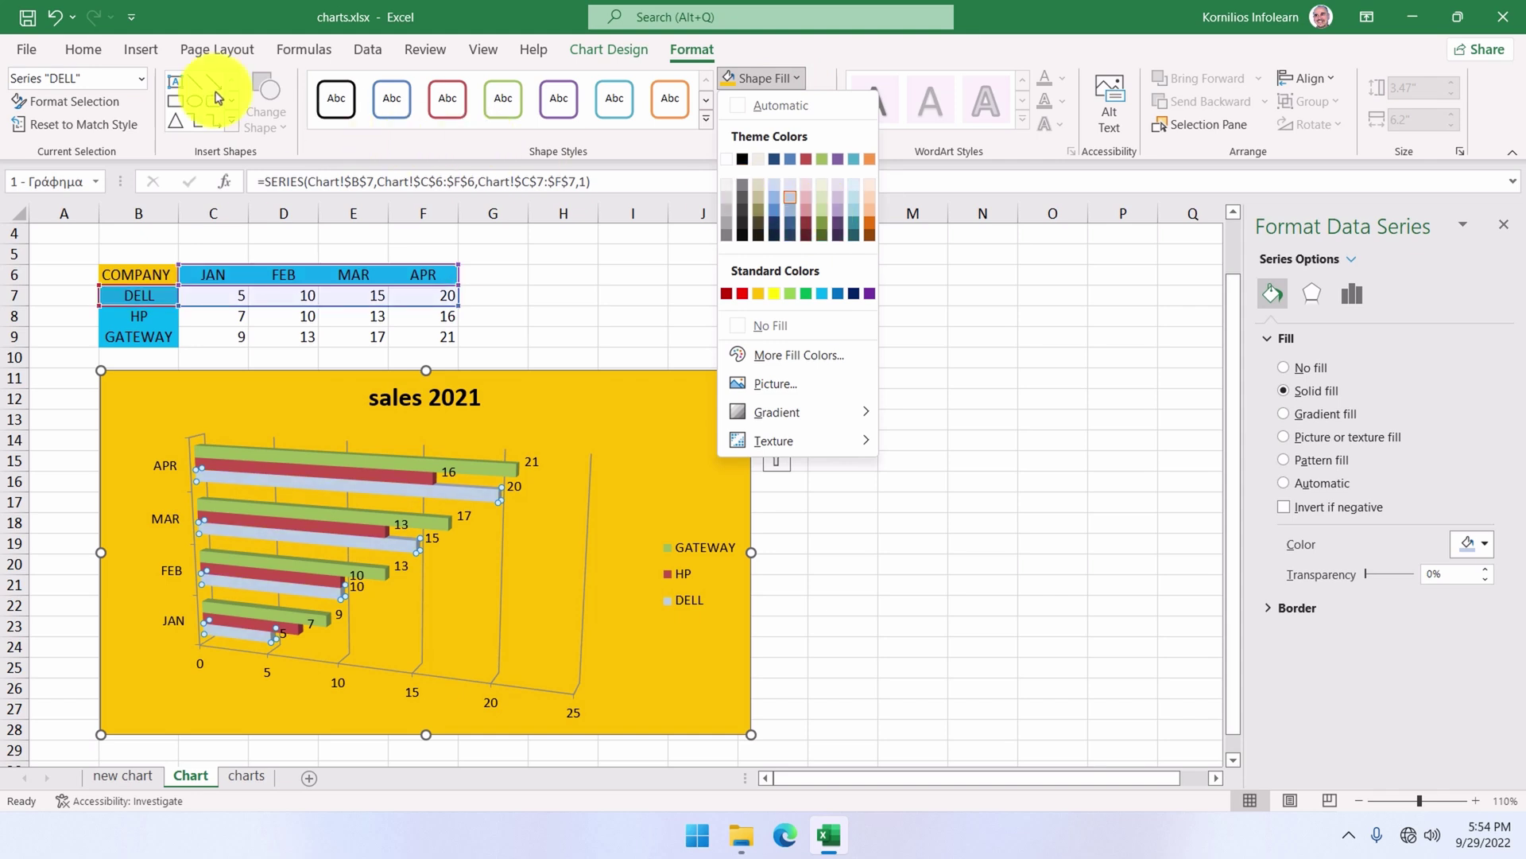
{"action": "left_click", "coordinate": [89, 49]}
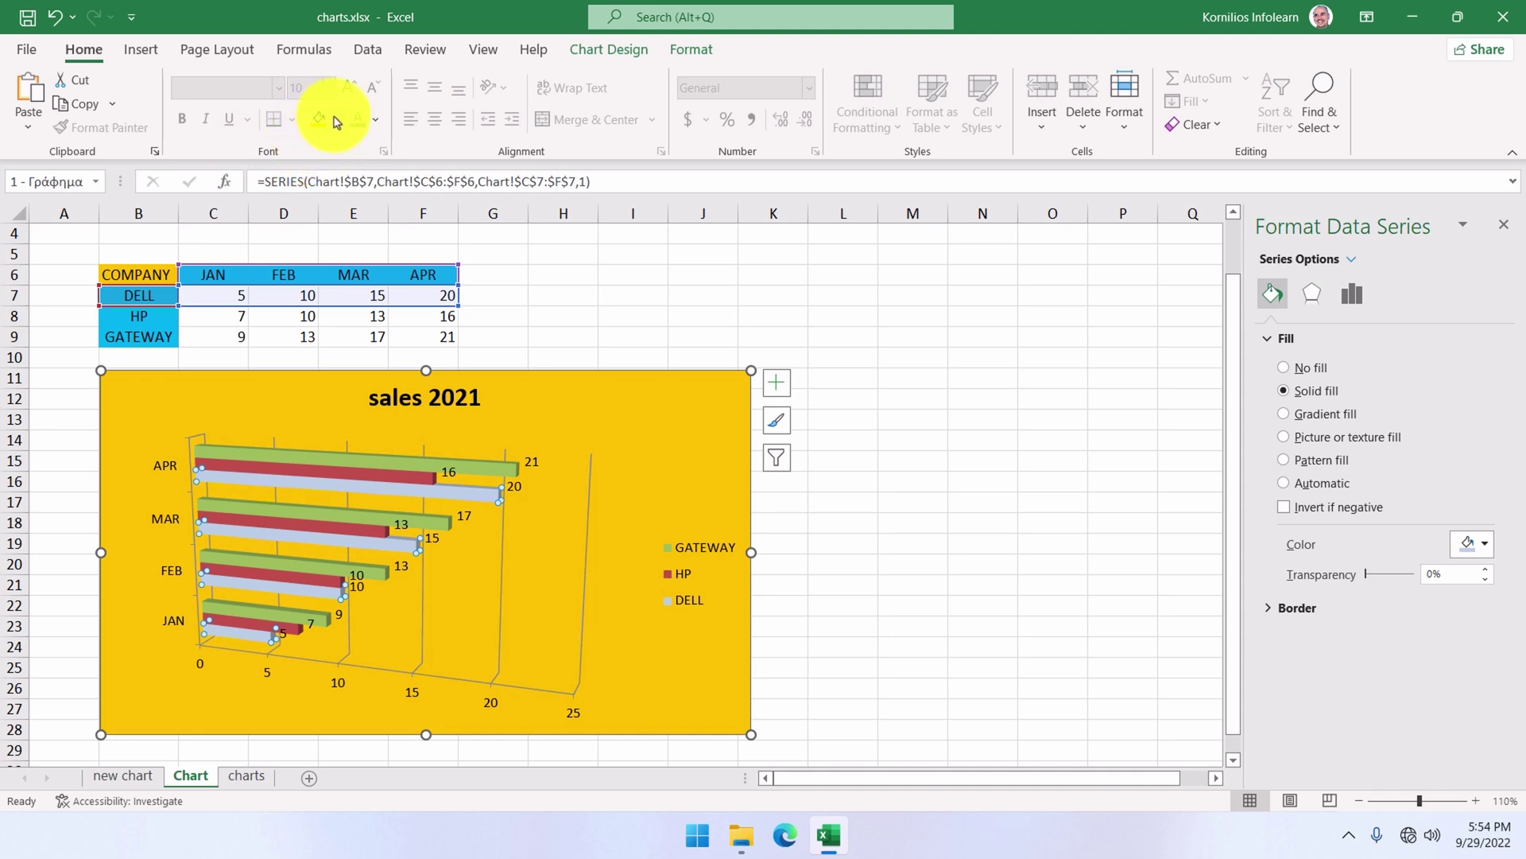
{"action": "left_click", "coordinate": [337, 122]}
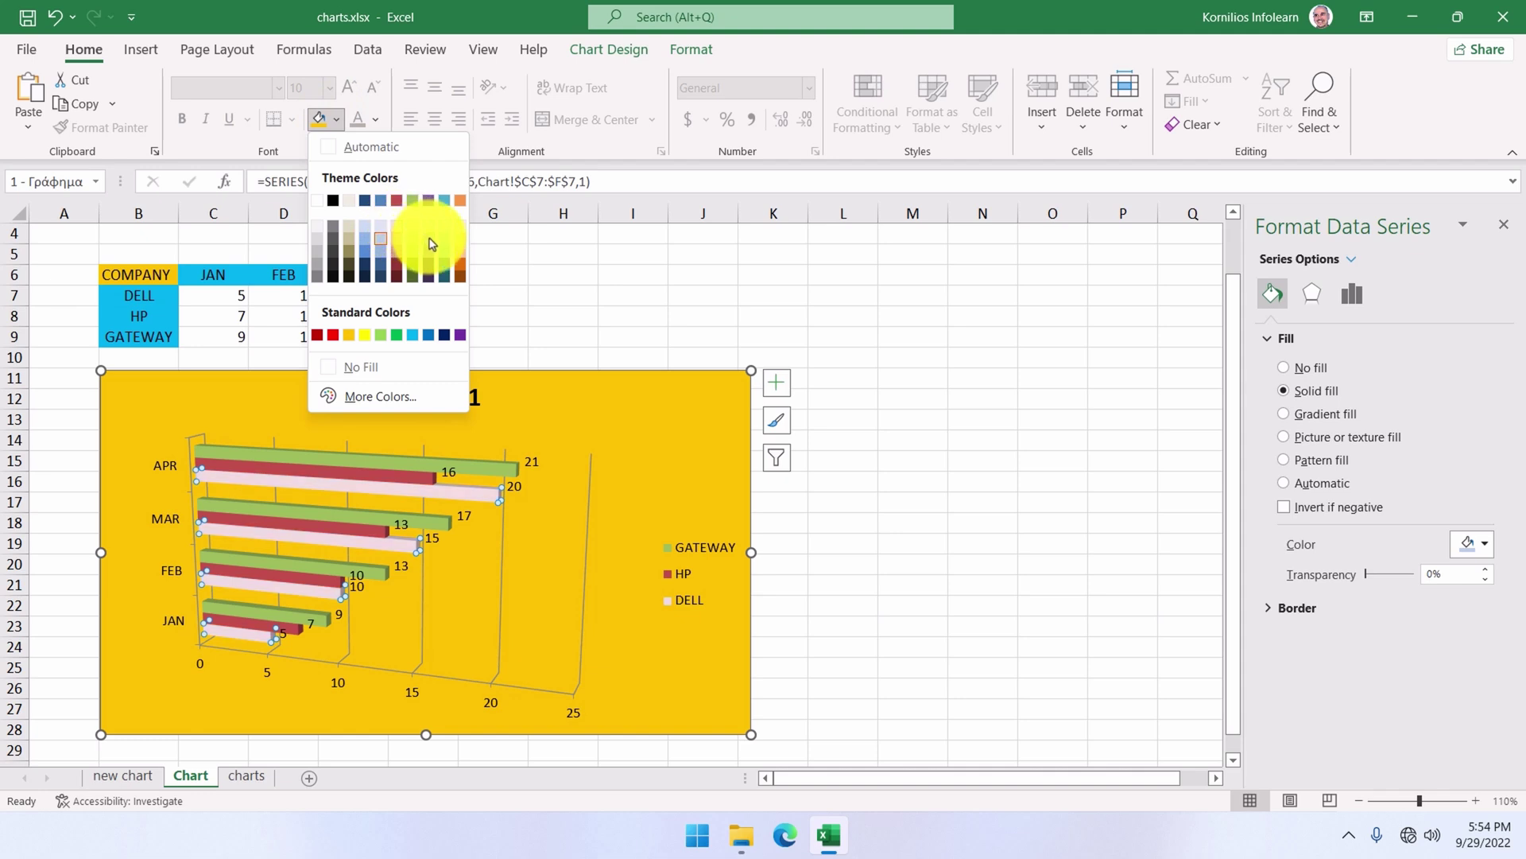
{"action": "left_click", "coordinate": [426, 240]}
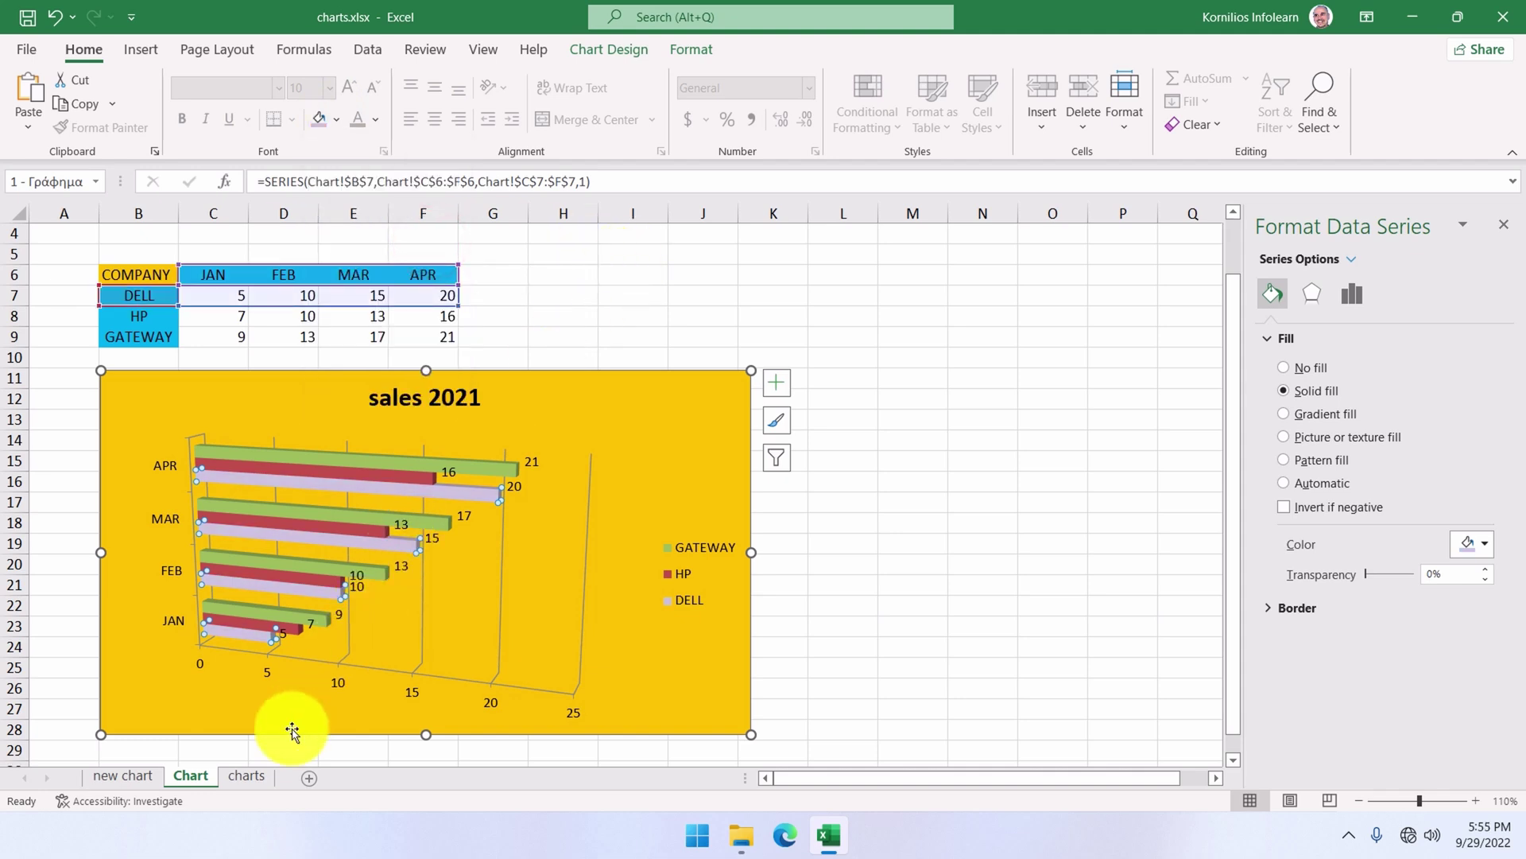
Step: On the charts sheet, select the sales 2021 and DELL pie charts to view their source ranges
{"action": "left_click", "coordinate": [253, 778]}
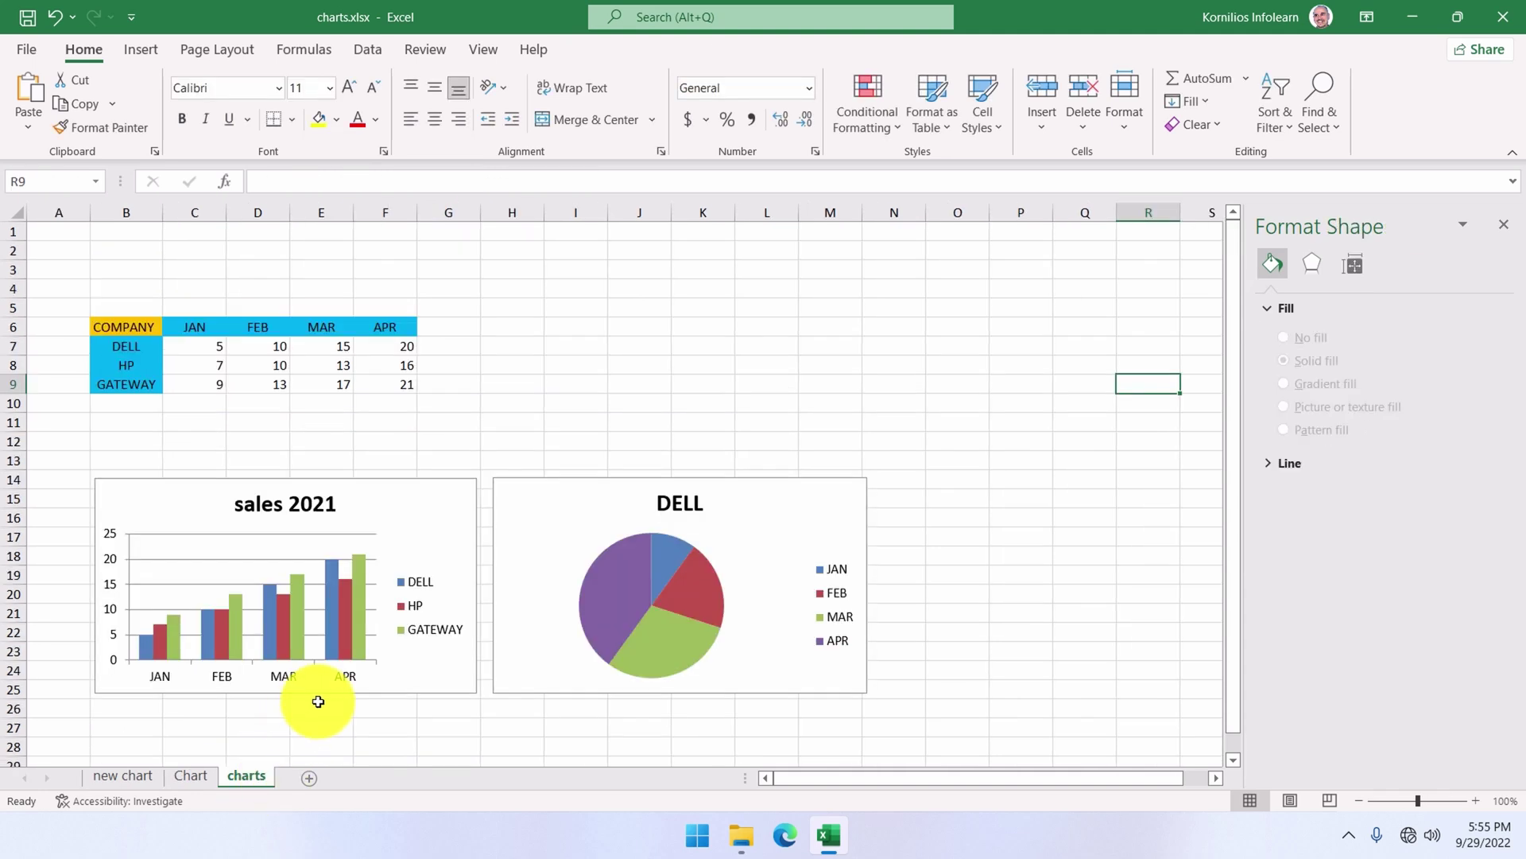
{"action": "left_click", "coordinate": [371, 675]}
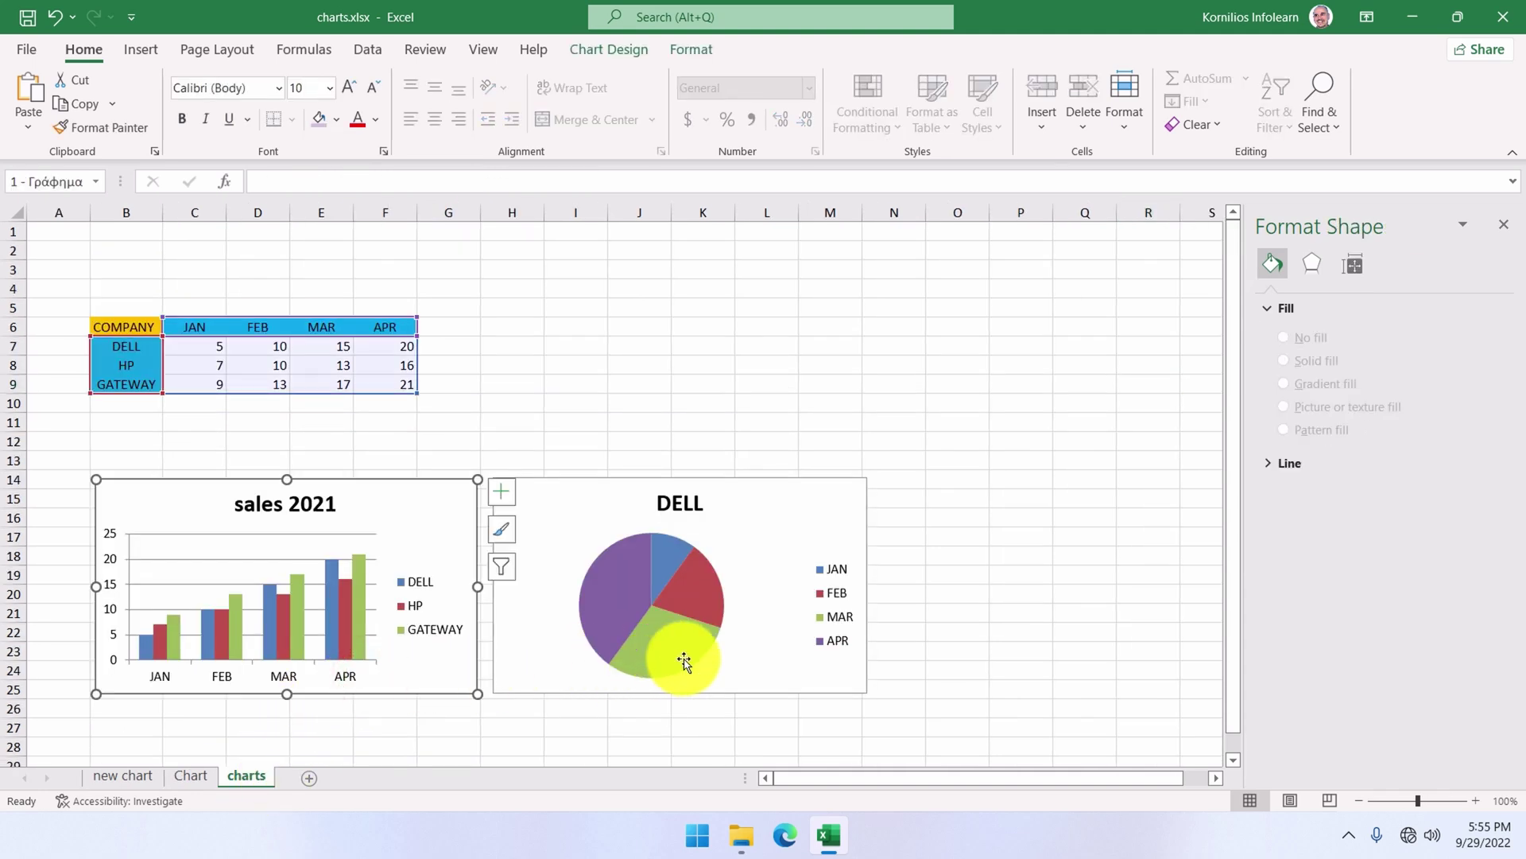
{"action": "left_click", "coordinate": [765, 661]}
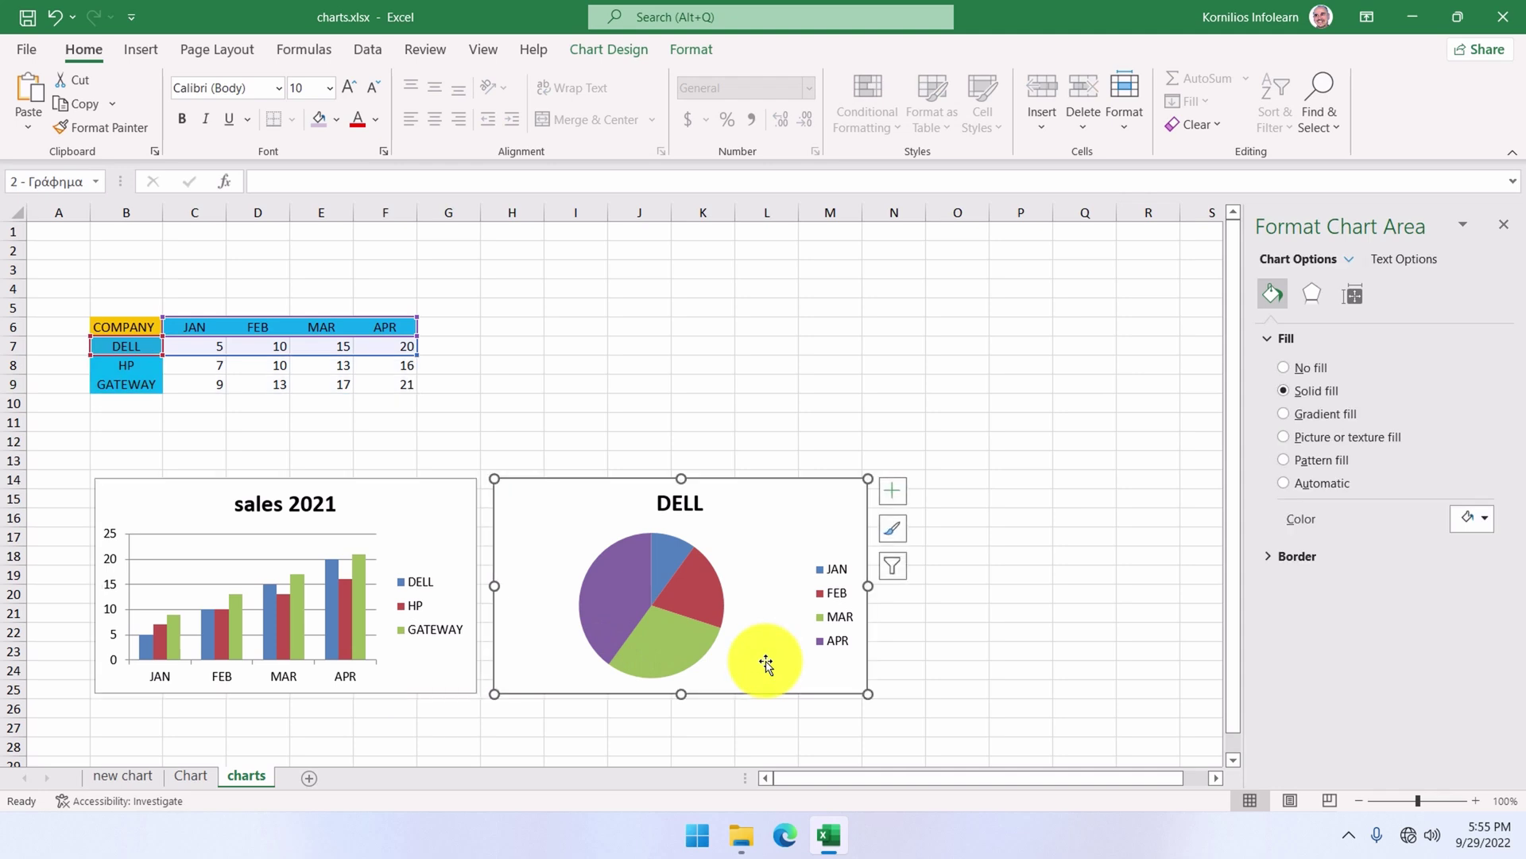
{"action": "left_click", "coordinate": [429, 499]}
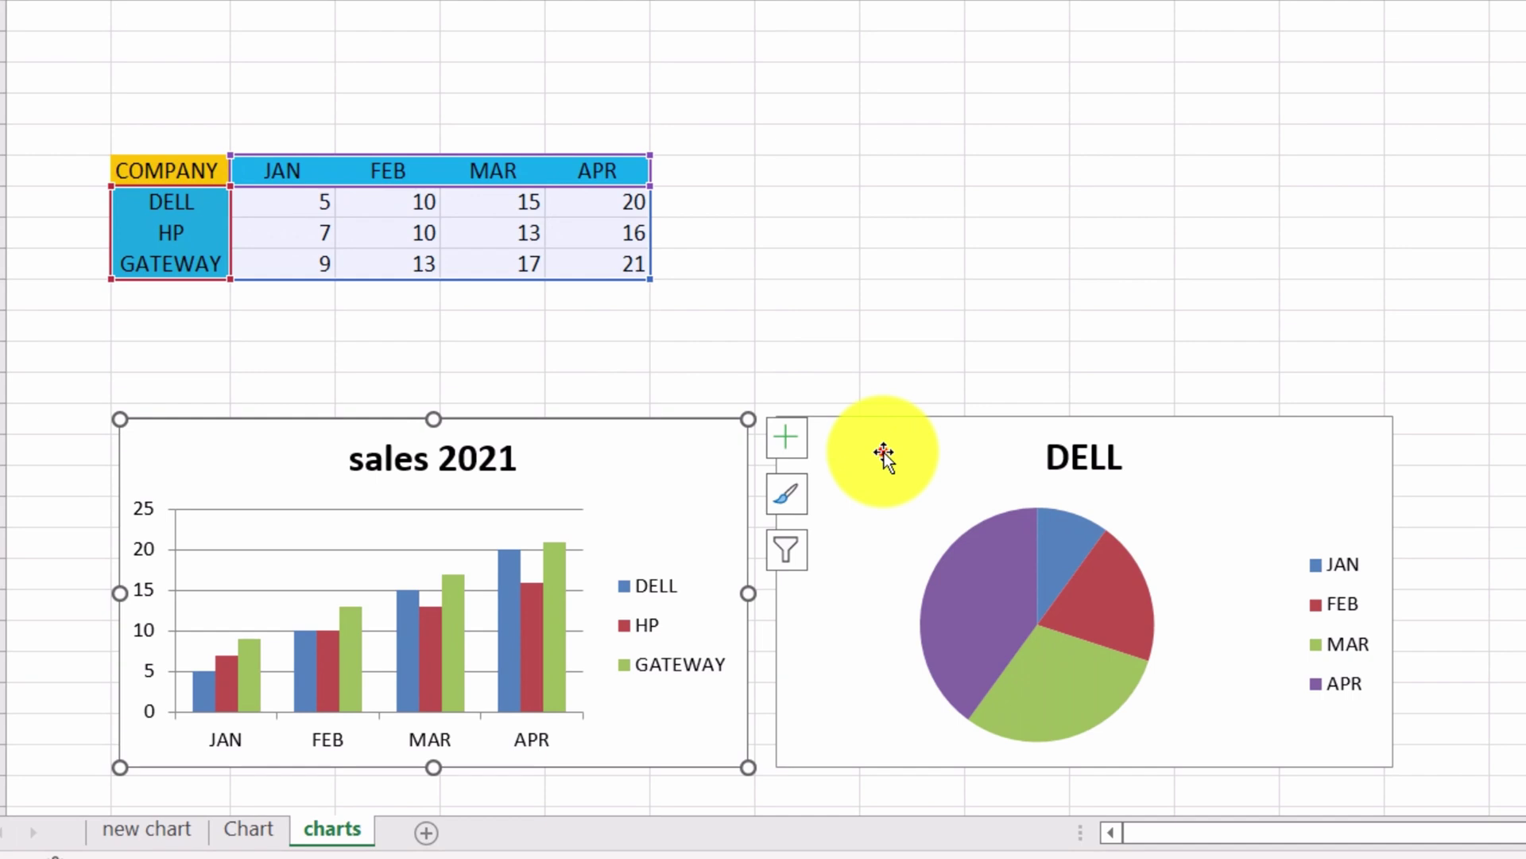
{"action": "left_click", "coordinate": [884, 452]}
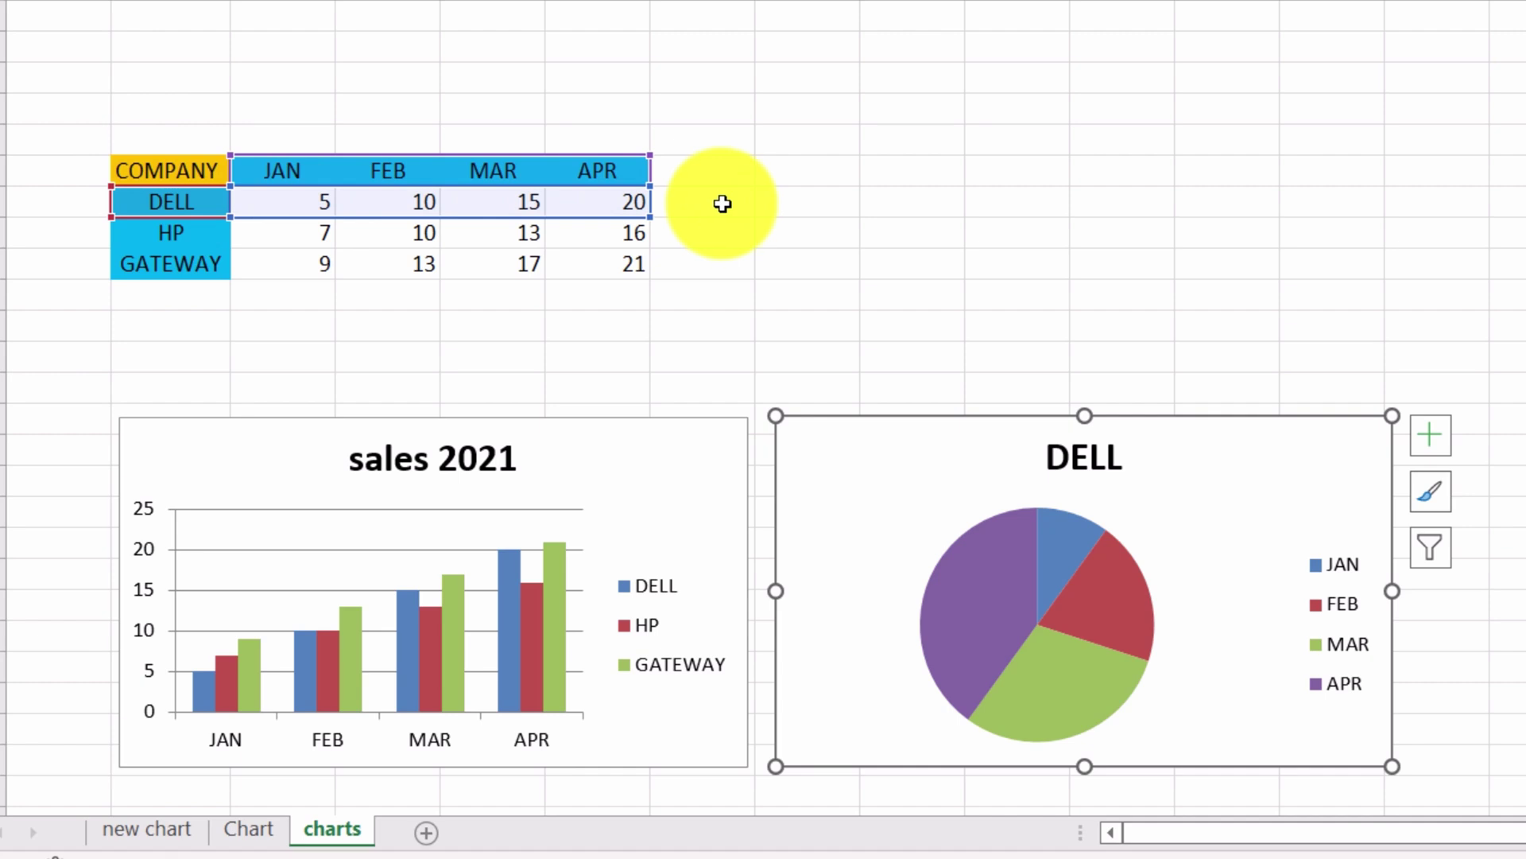
{"action": "left_click", "coordinate": [661, 464]}
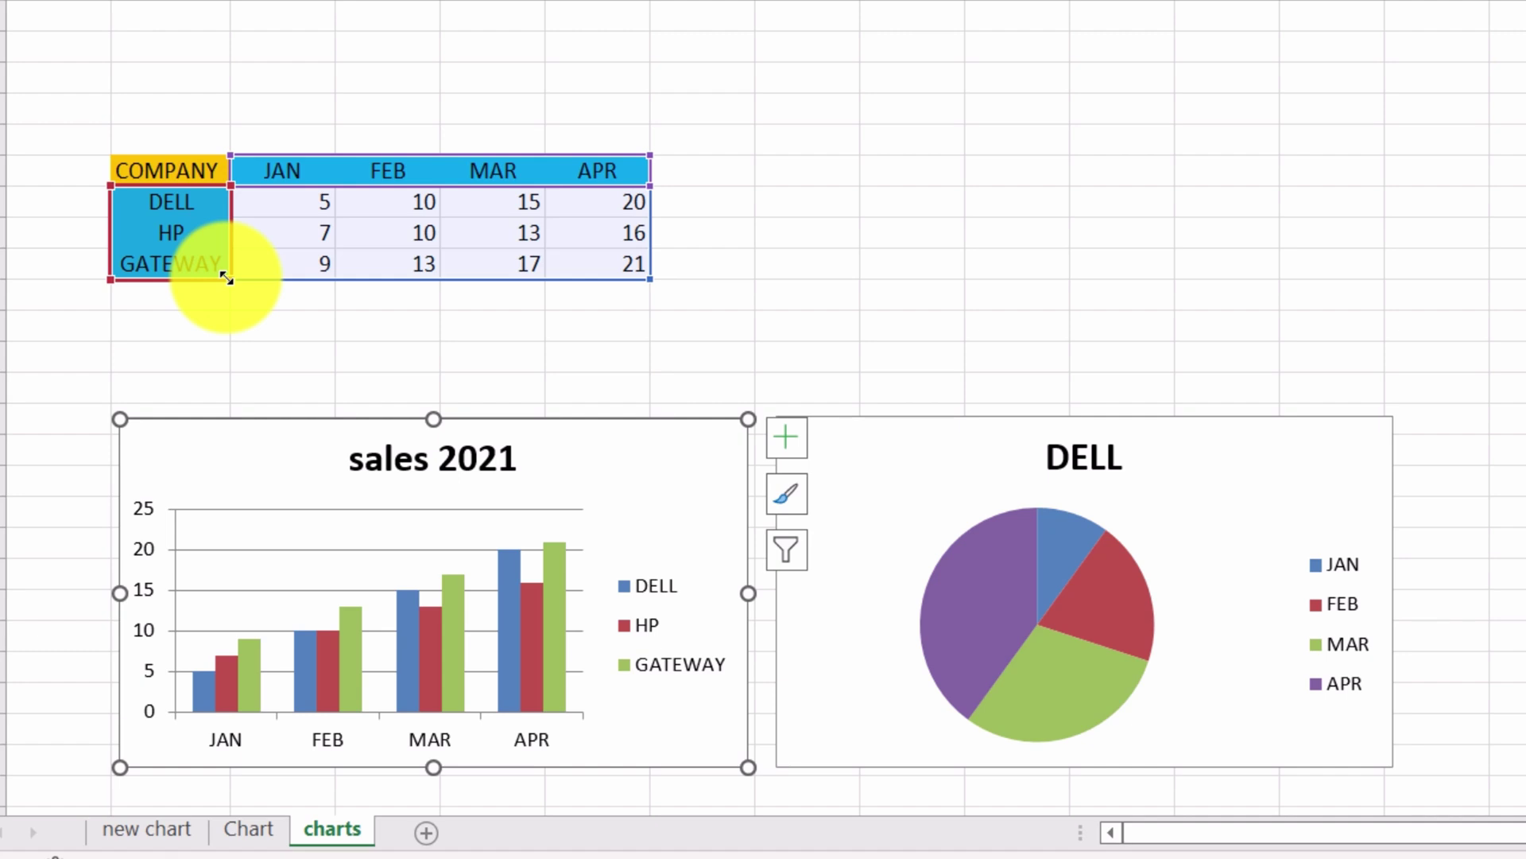
{"action": "left_click_drag", "start_coordinate": [227, 278], "coordinate": [228, 261]}
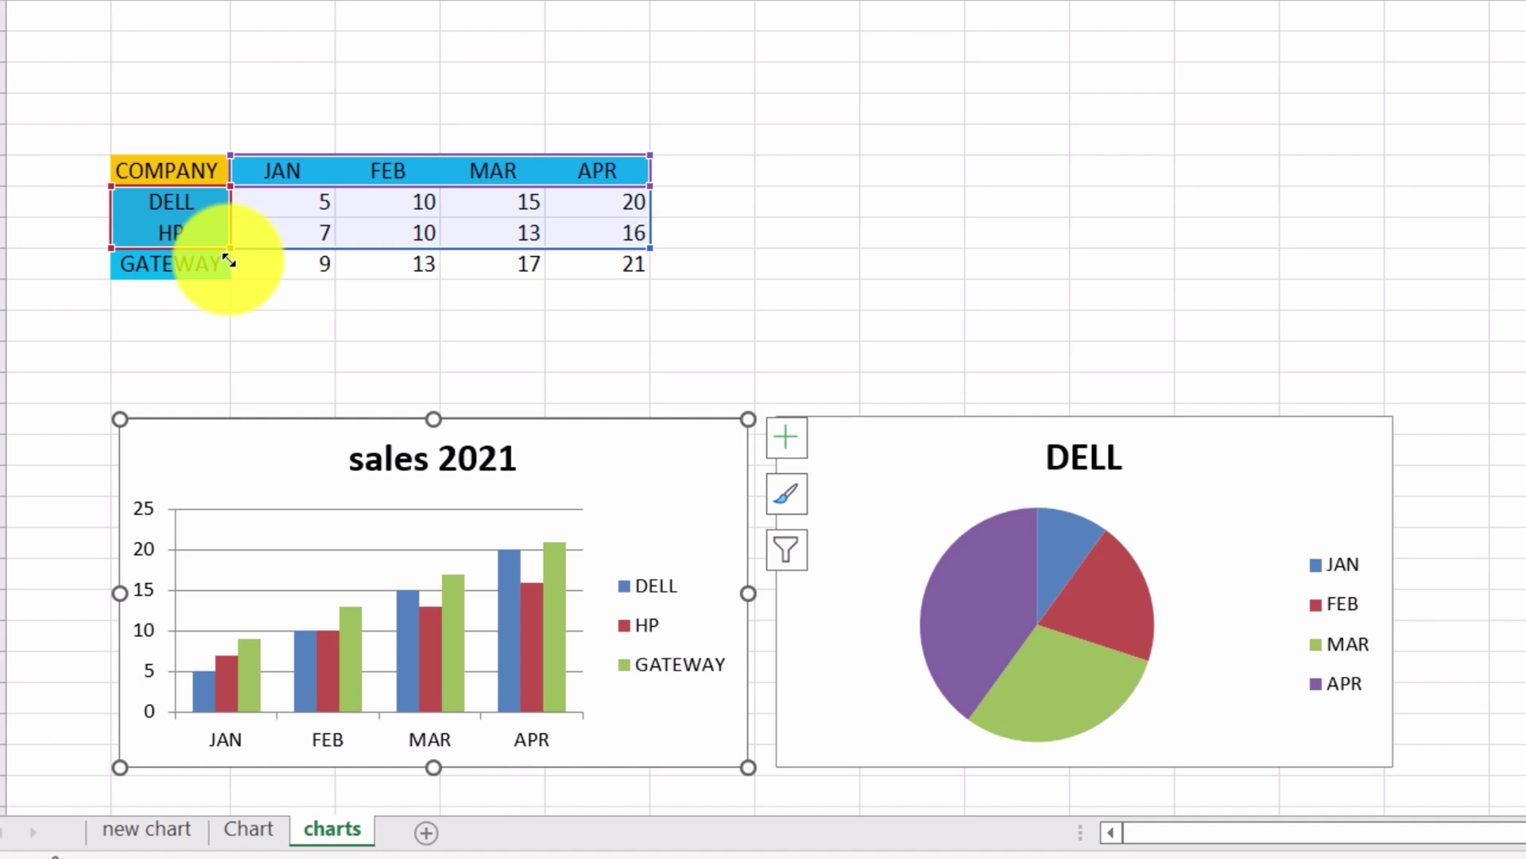
{"action": "left_click_drag", "start_coordinate": [229, 261], "coordinate": [229, 260]}
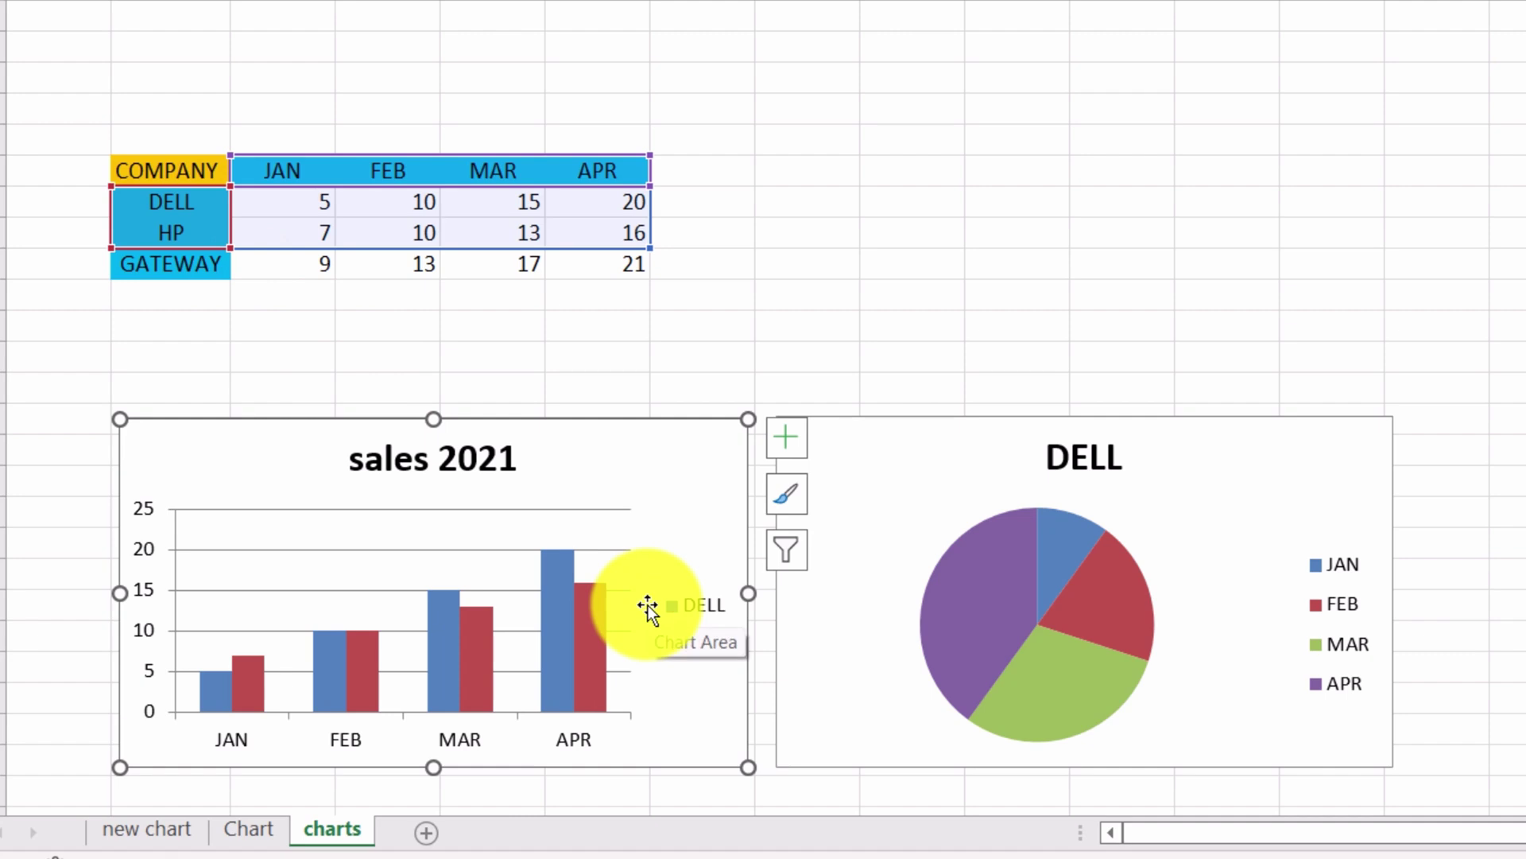
{"action": "mouse_move", "coordinate": [485, 672]}
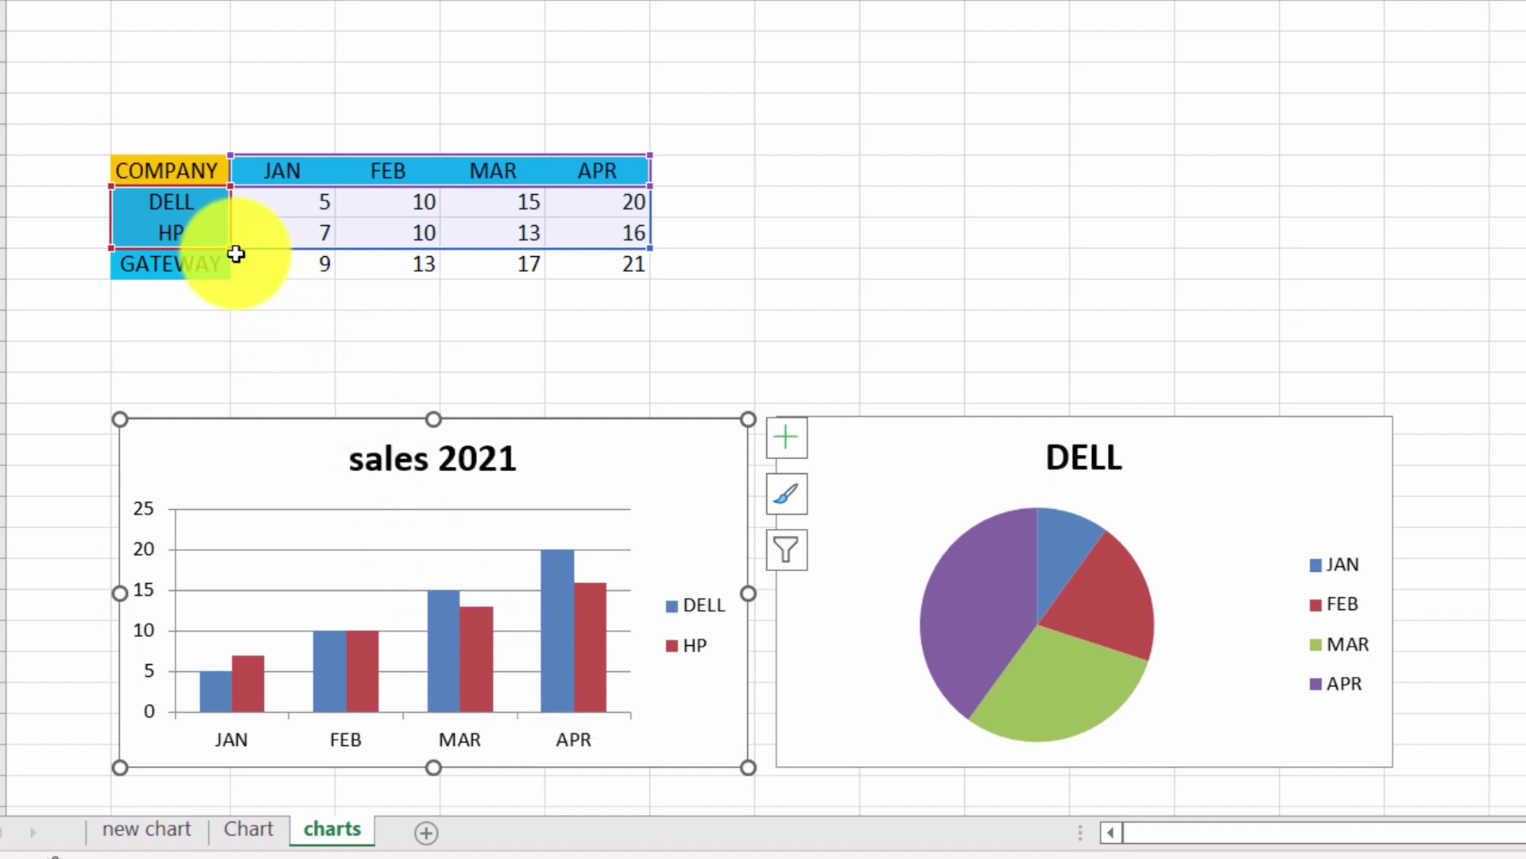
{"action": "left_click_drag", "start_coordinate": [228, 249], "coordinate": [233, 232]}
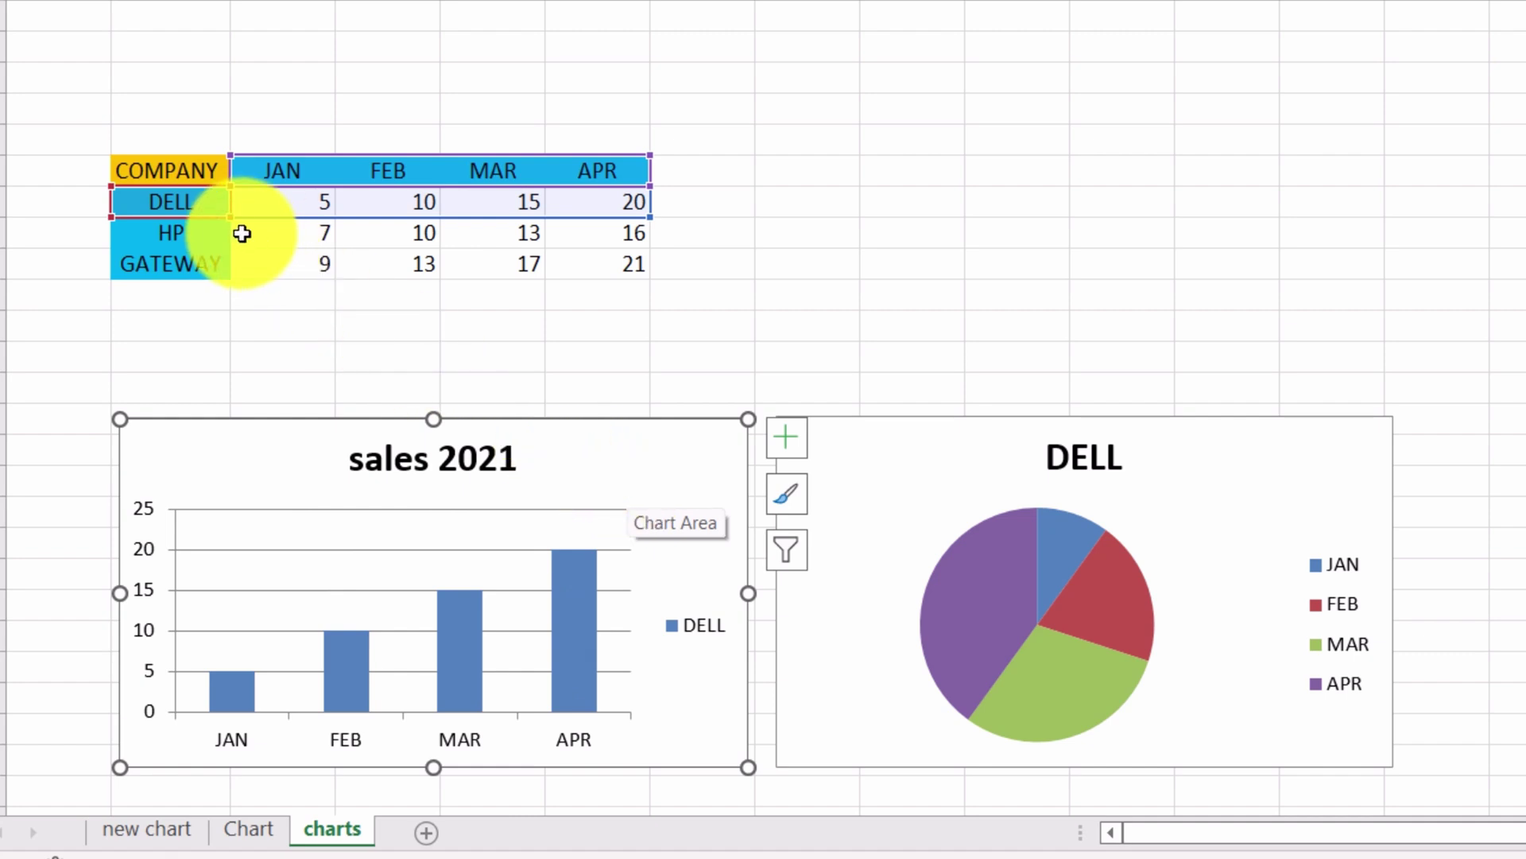
{"action": "left_click_drag", "start_coordinate": [229, 217], "coordinate": [220, 275]}
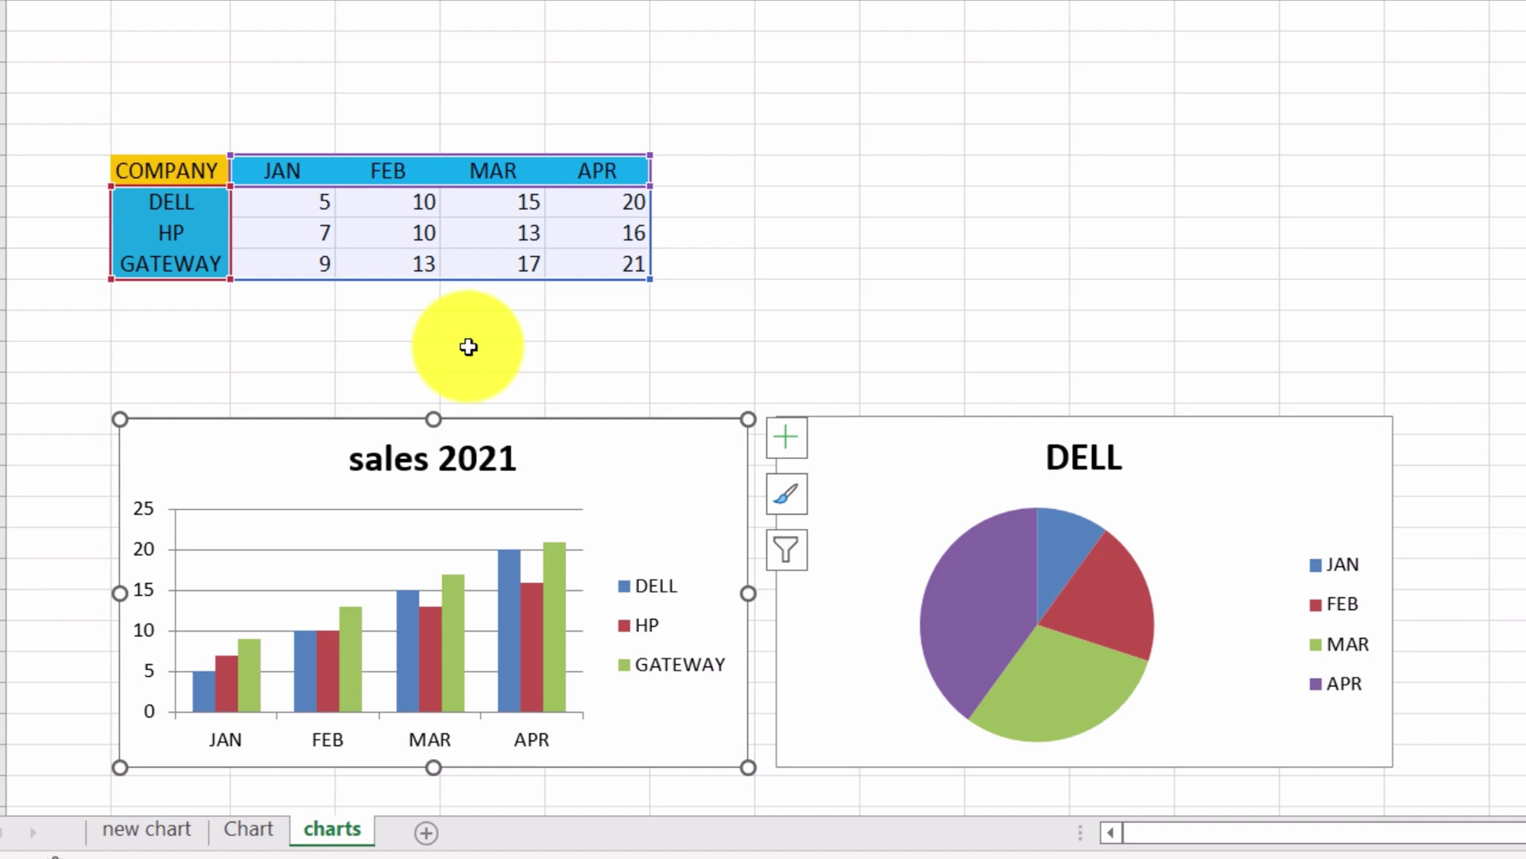
Step: Enlarge the sales 2021 chart toward the upper left and move it above the DELL pie chart
{"action": "left_click", "coordinate": [625, 451]}
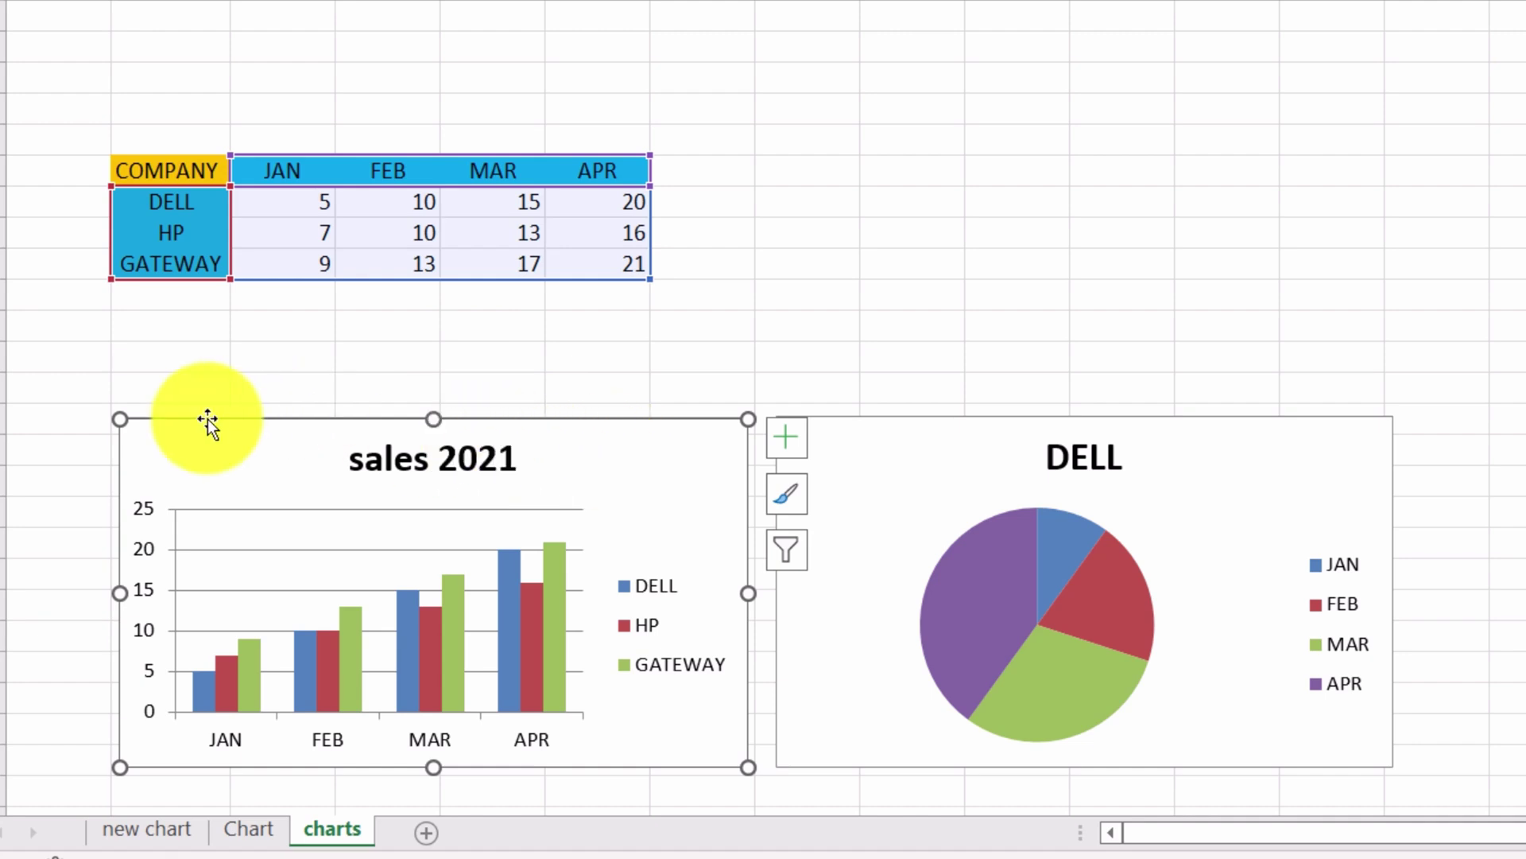
{"action": "left_click_drag", "start_coordinate": [121, 422], "coordinate": [73, 369]}
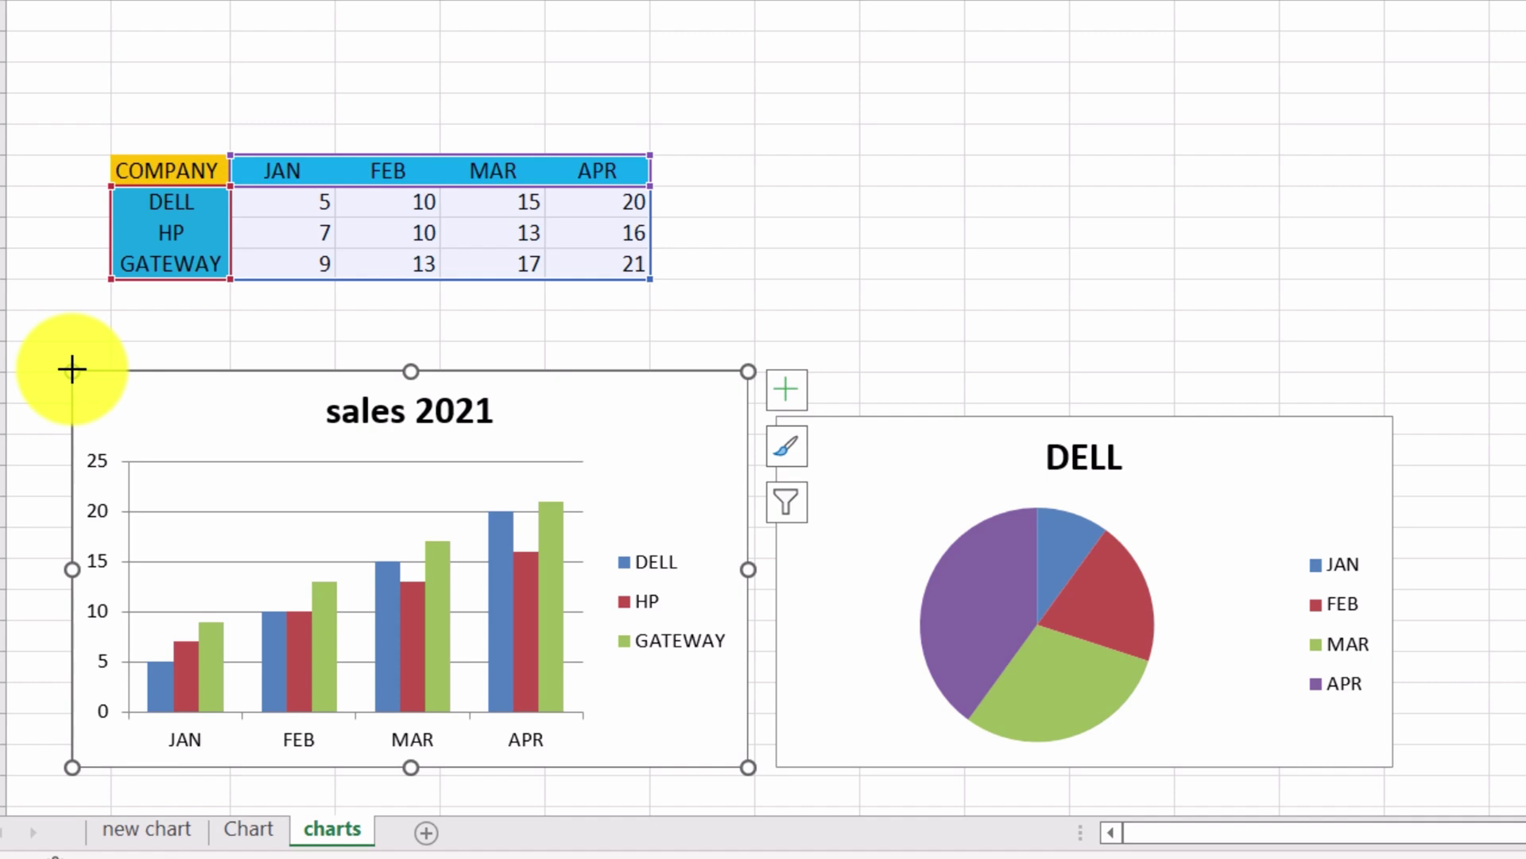
{"action": "left_click", "coordinate": [639, 404]}
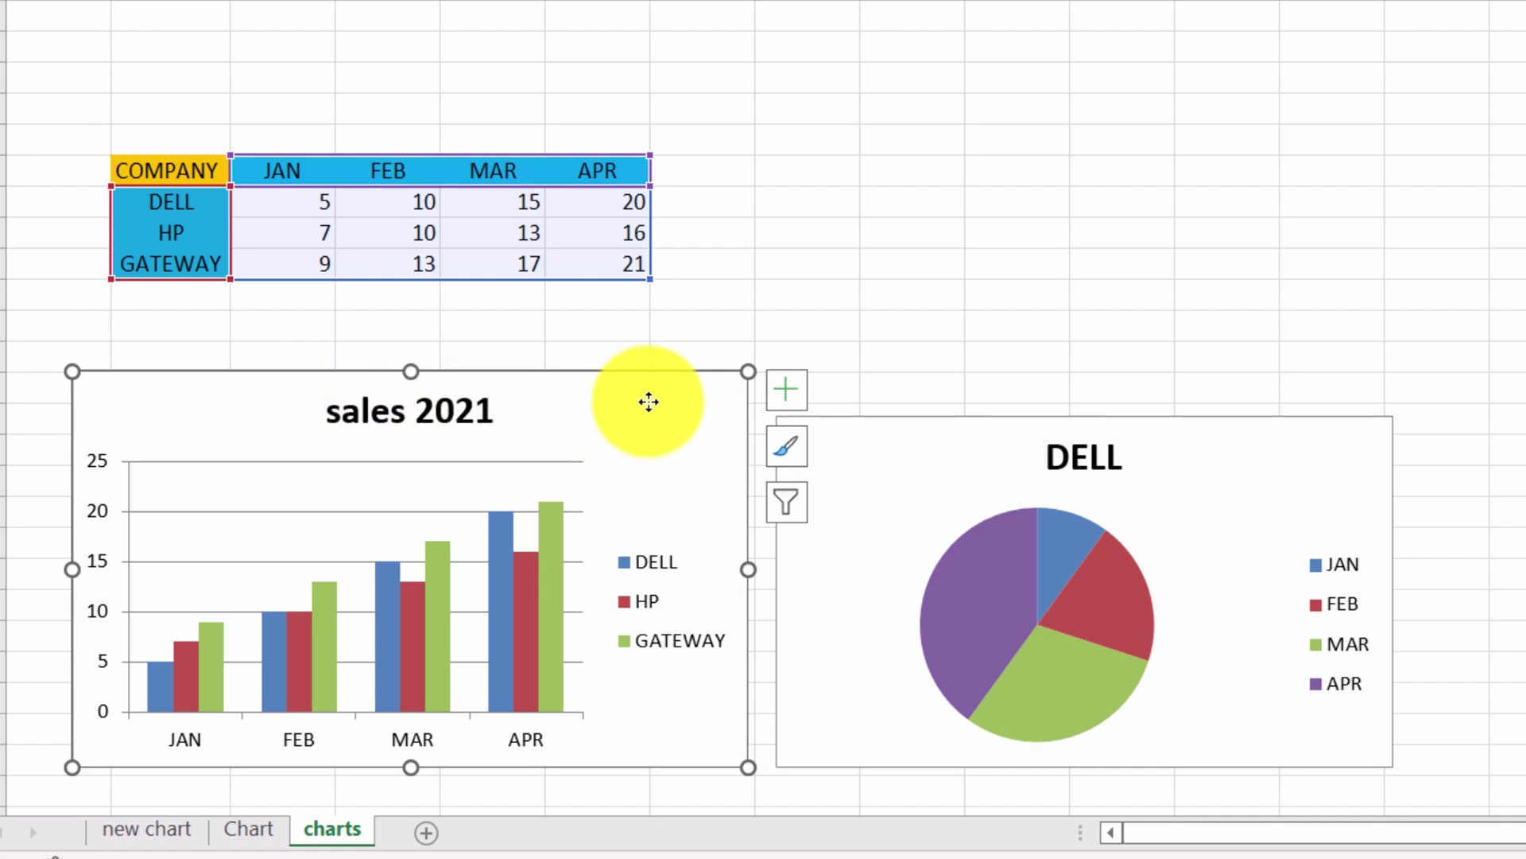
{"action": "left_click", "coordinate": [1069, 244]}
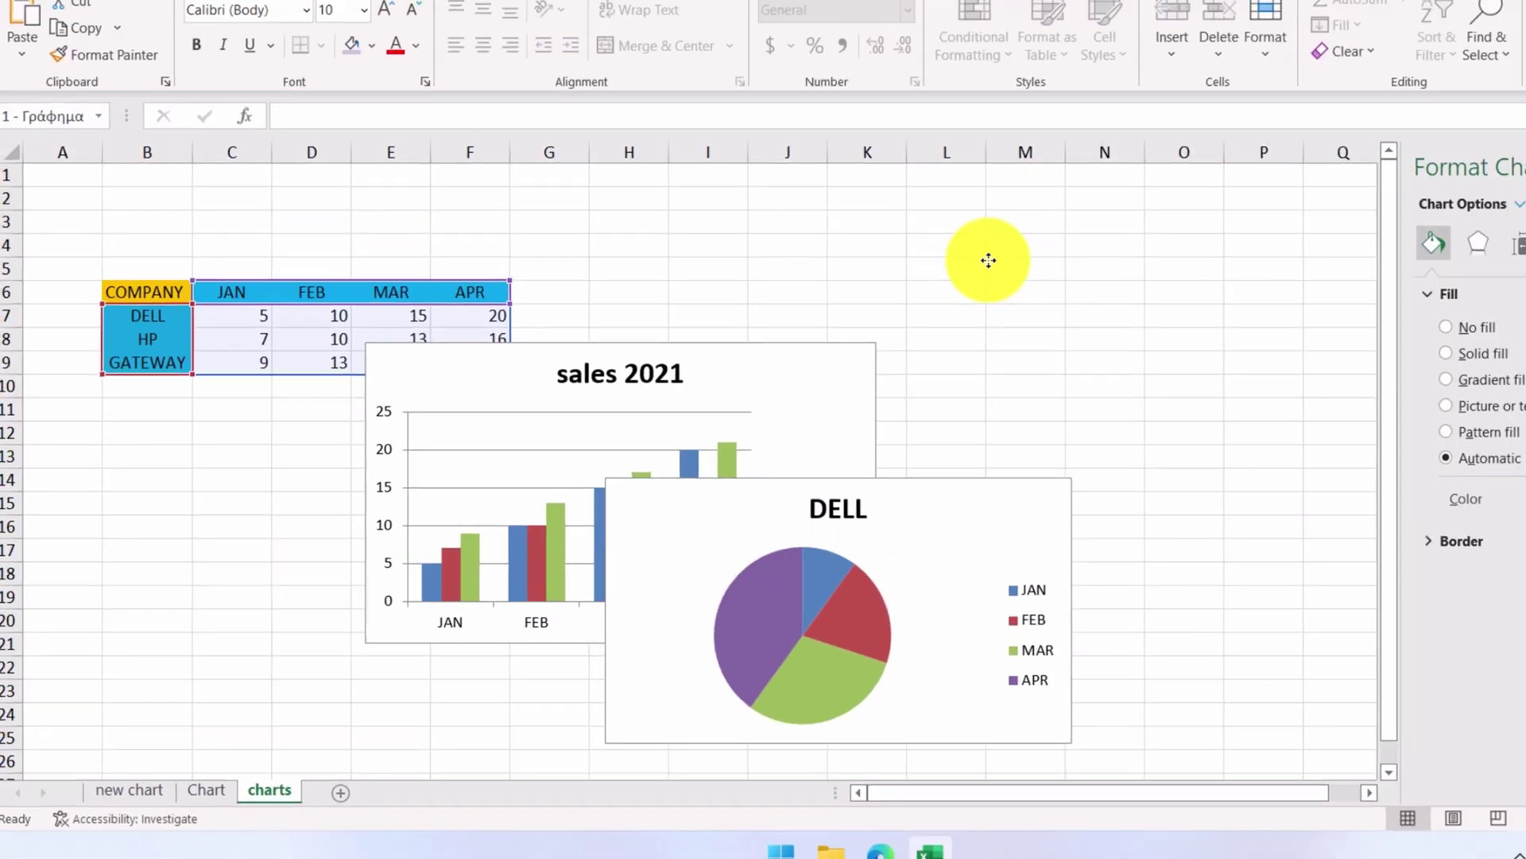
{"action": "left_click_drag", "start_coordinate": [989, 260], "coordinate": [1024, 200]}
{"action": "left_click_drag", "start_coordinate": [911, 256], "coordinate": [912, 251]}
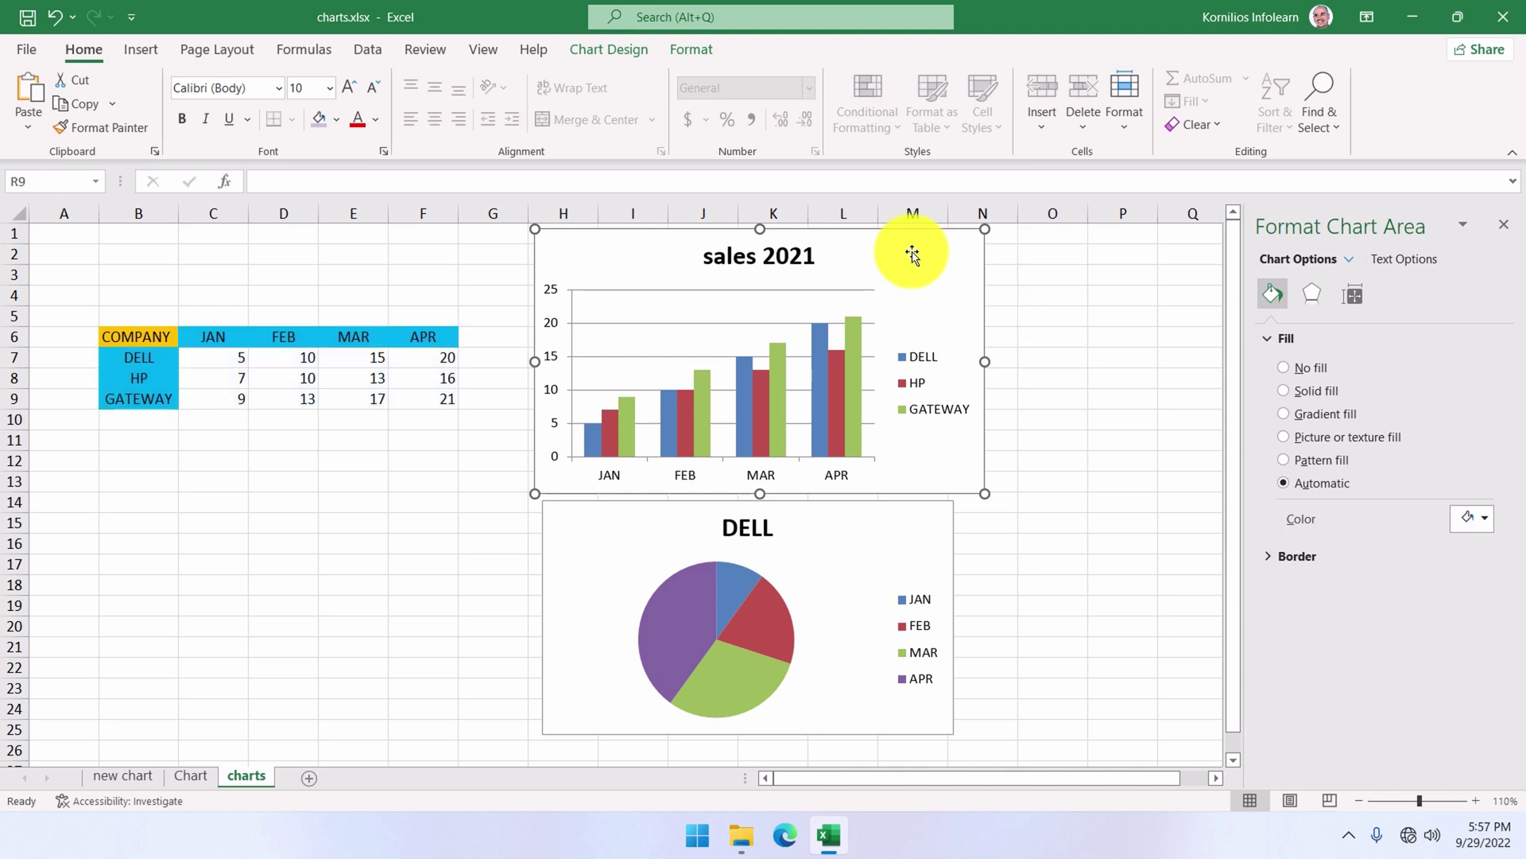
Step: Delete the sales 2021 chart, then preview the DELL pie chart's printout and return
{"action": "key", "text": "Delete"}
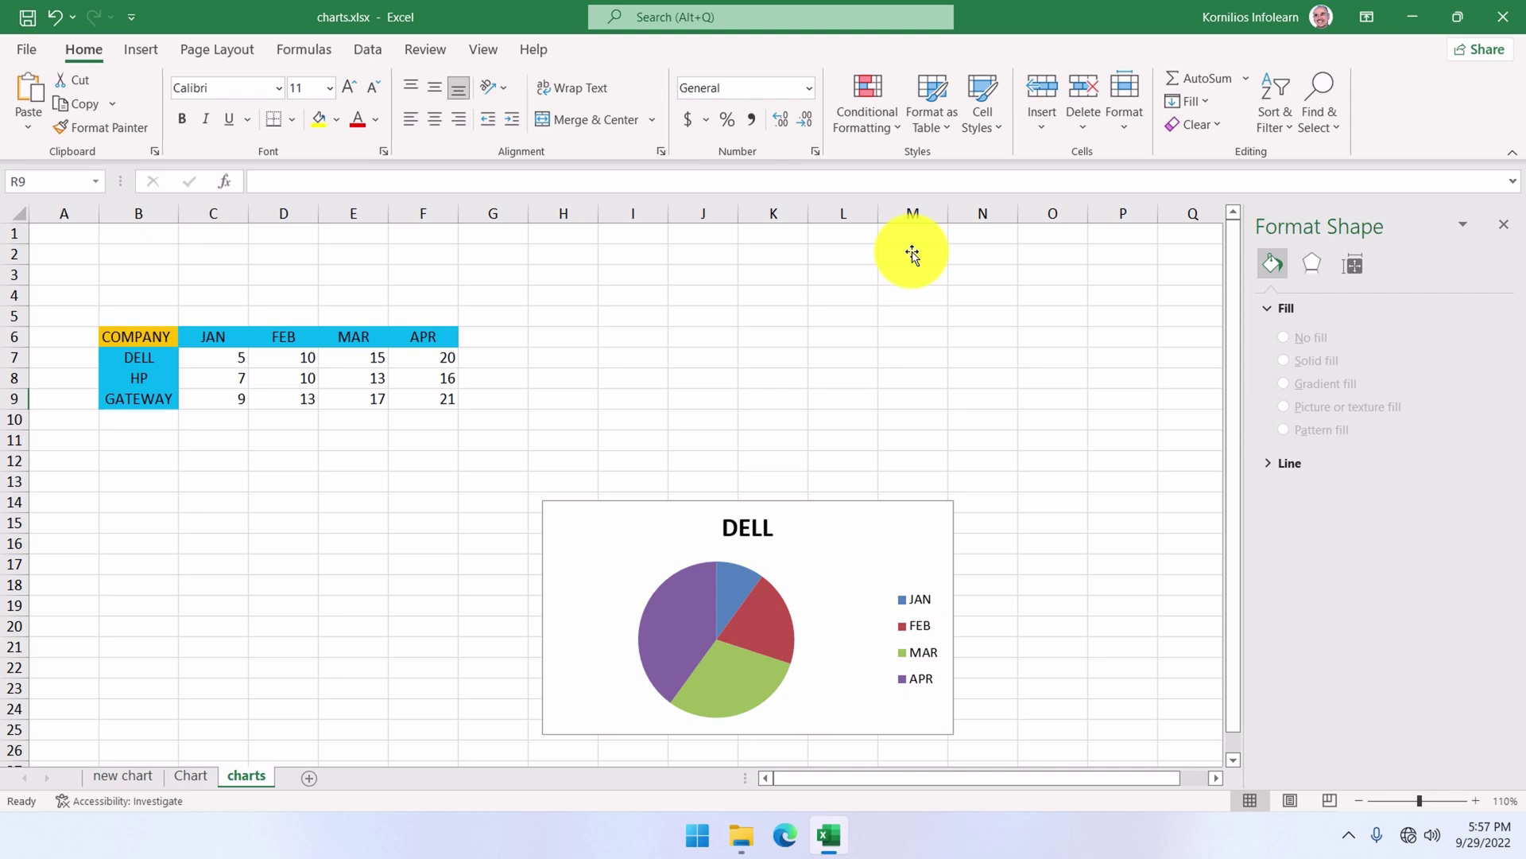
{"action": "left_click", "coordinate": [890, 520]}
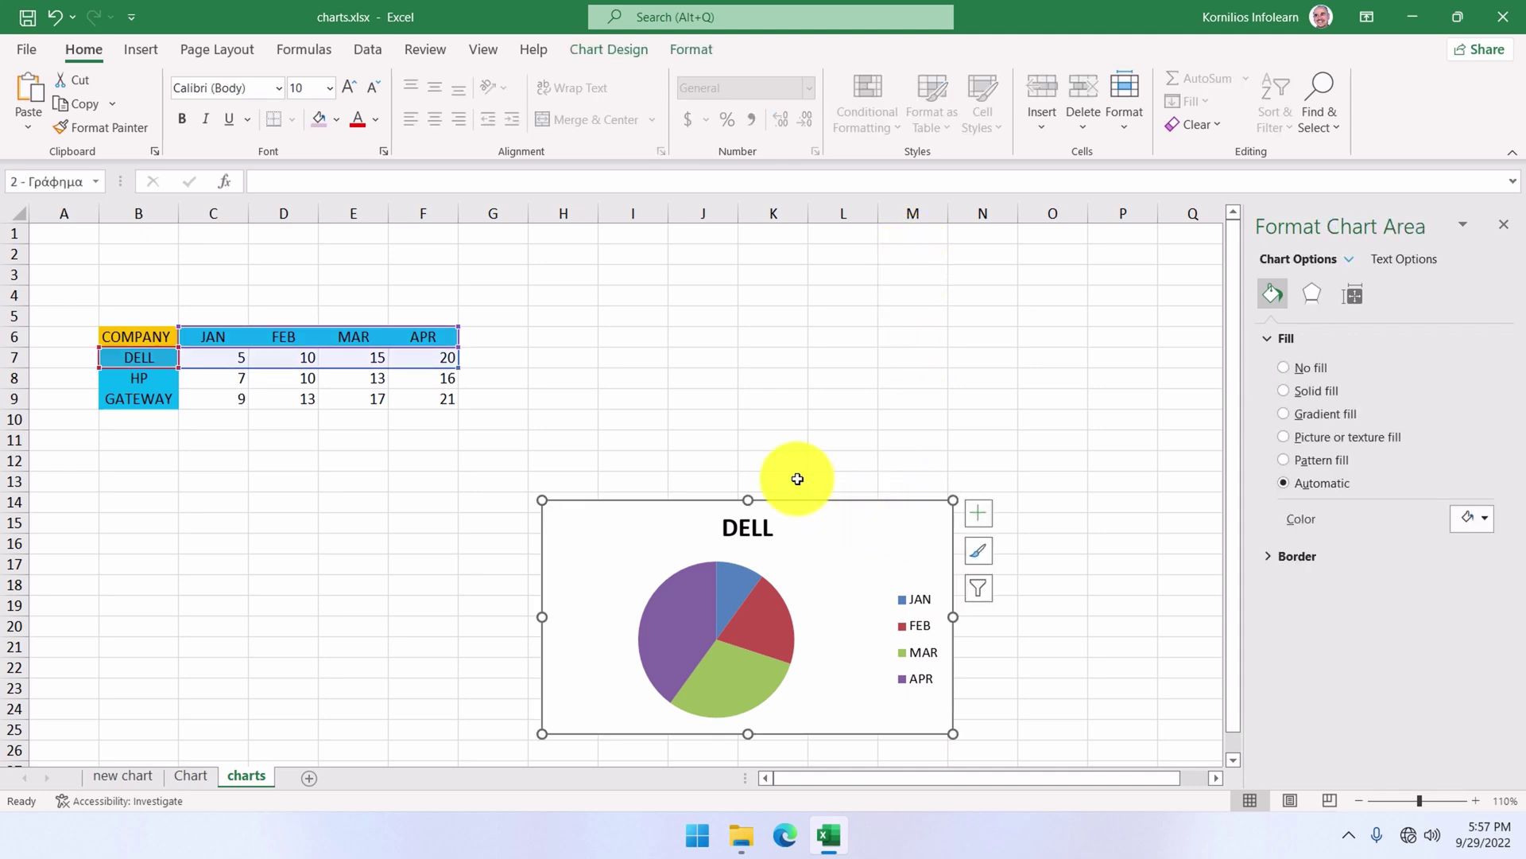
{"action": "left_click", "coordinate": [27, 48]}
{"action": "left_click", "coordinate": [70, 396]}
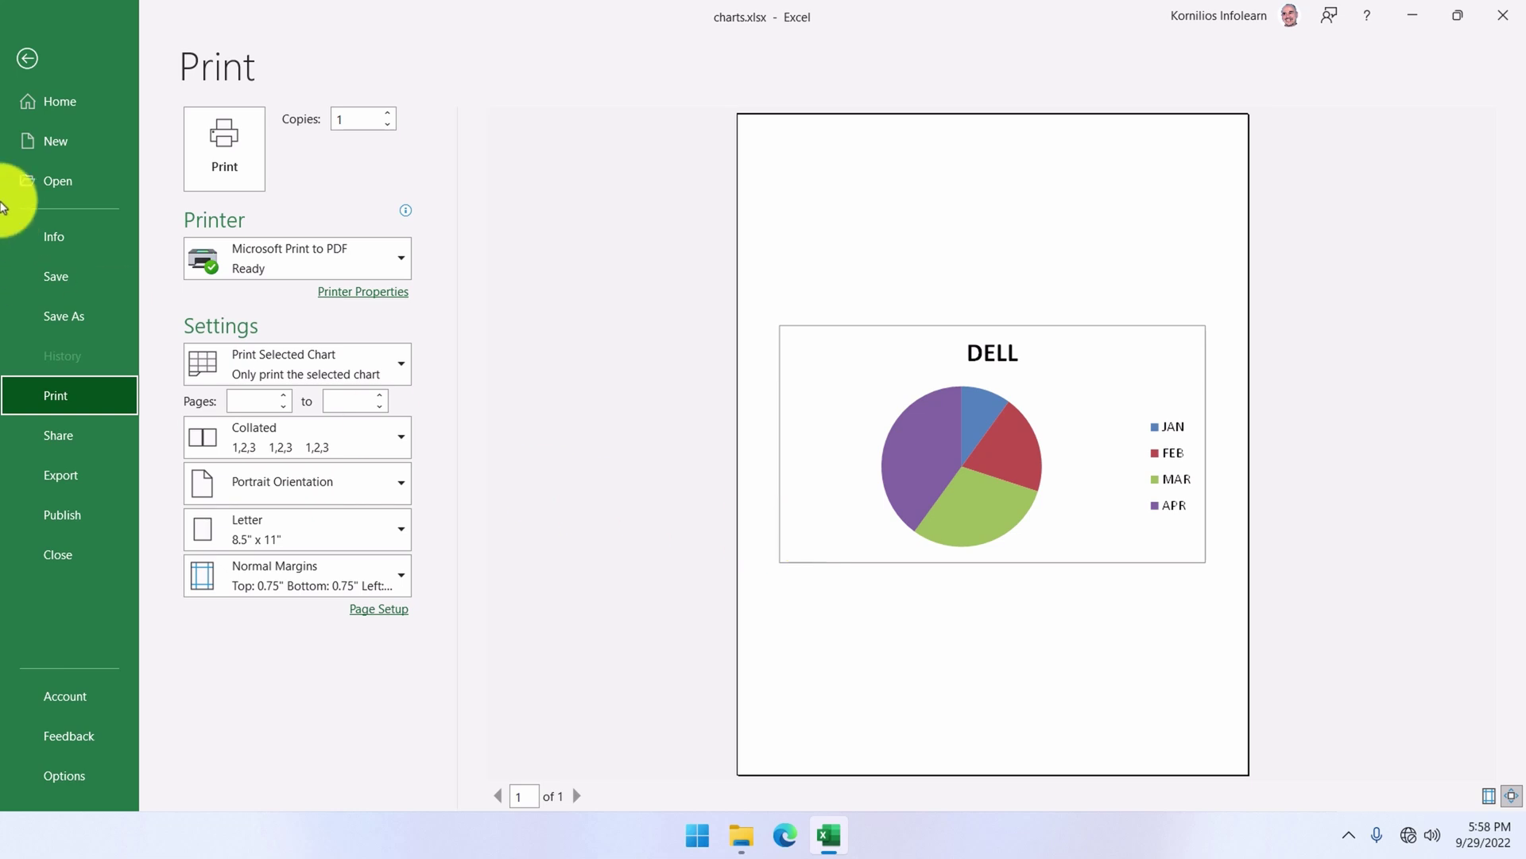
{"action": "left_click", "coordinate": [24, 56]}
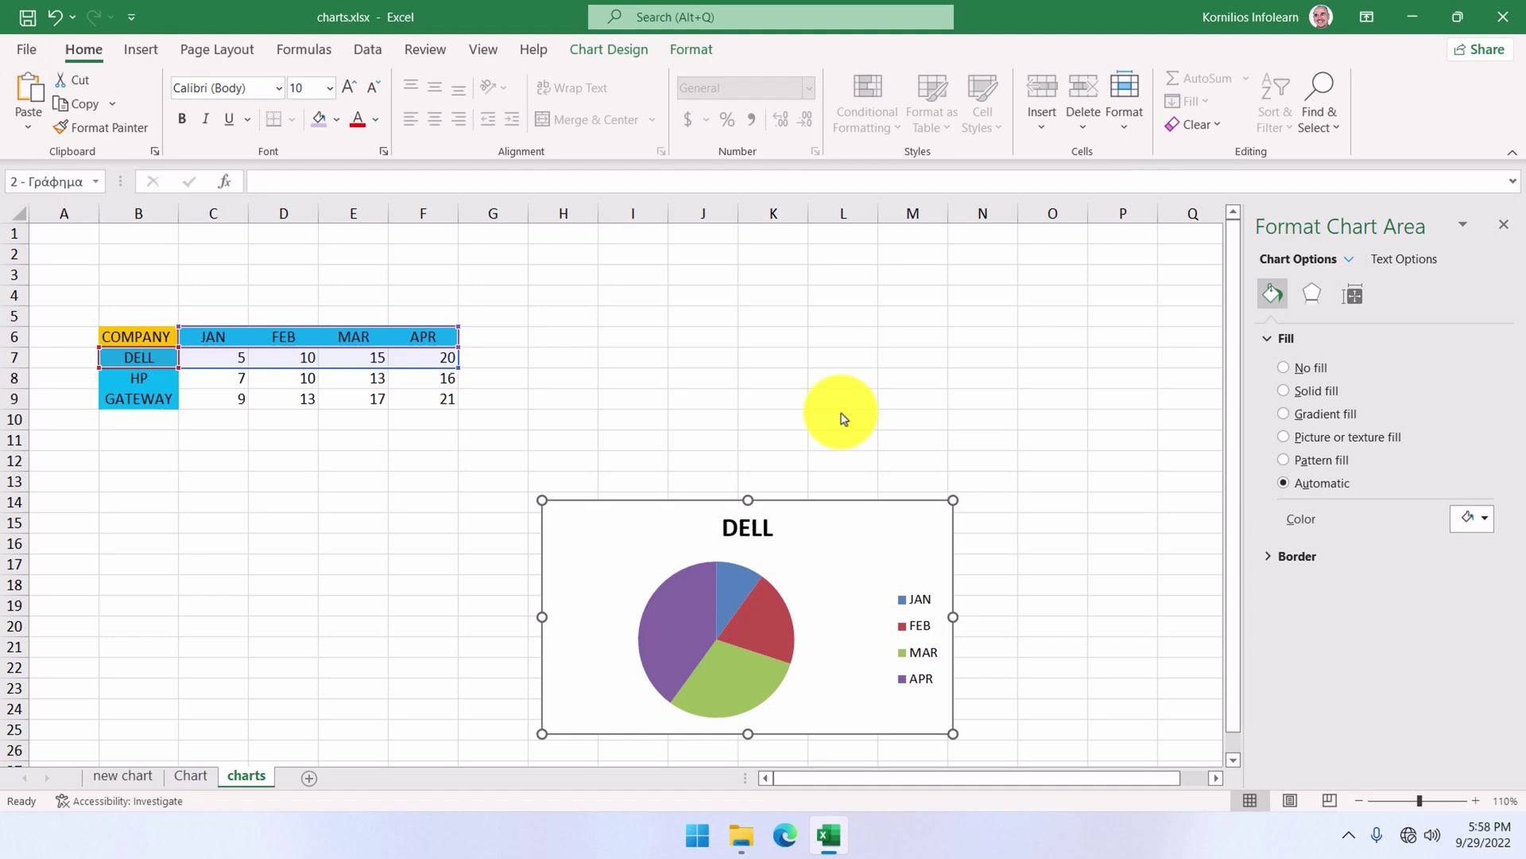
Step: Deselect the pie chart by selecting a cell, then open the whole sheet's print preview
{"action": "left_click", "coordinate": [760, 378]}
{"action": "left_click", "coordinate": [681, 426]}
{"action": "left_click", "coordinate": [29, 57]}
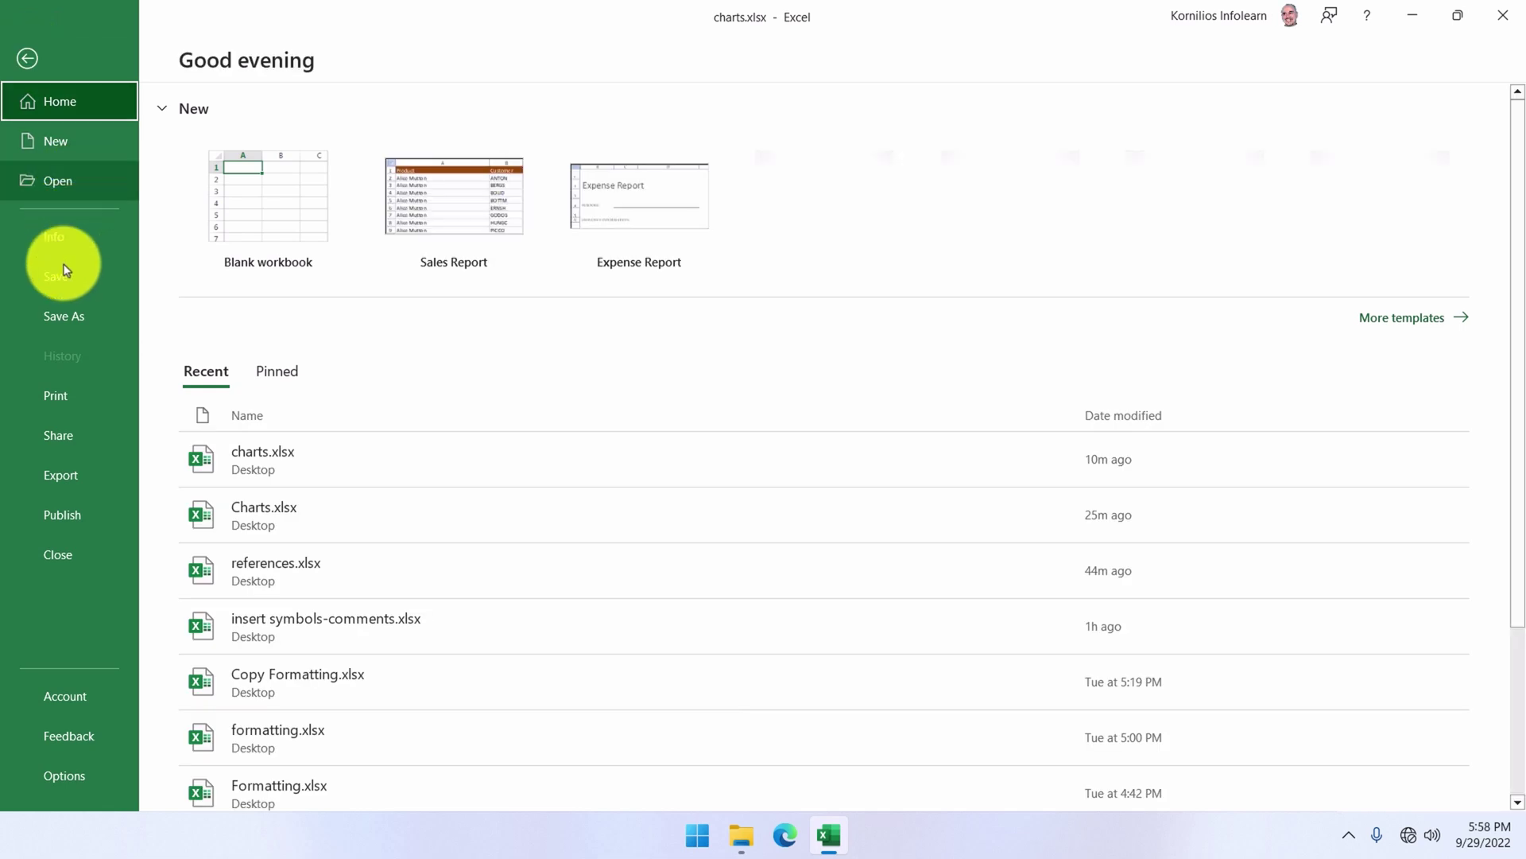
{"action": "left_click", "coordinate": [47, 404]}
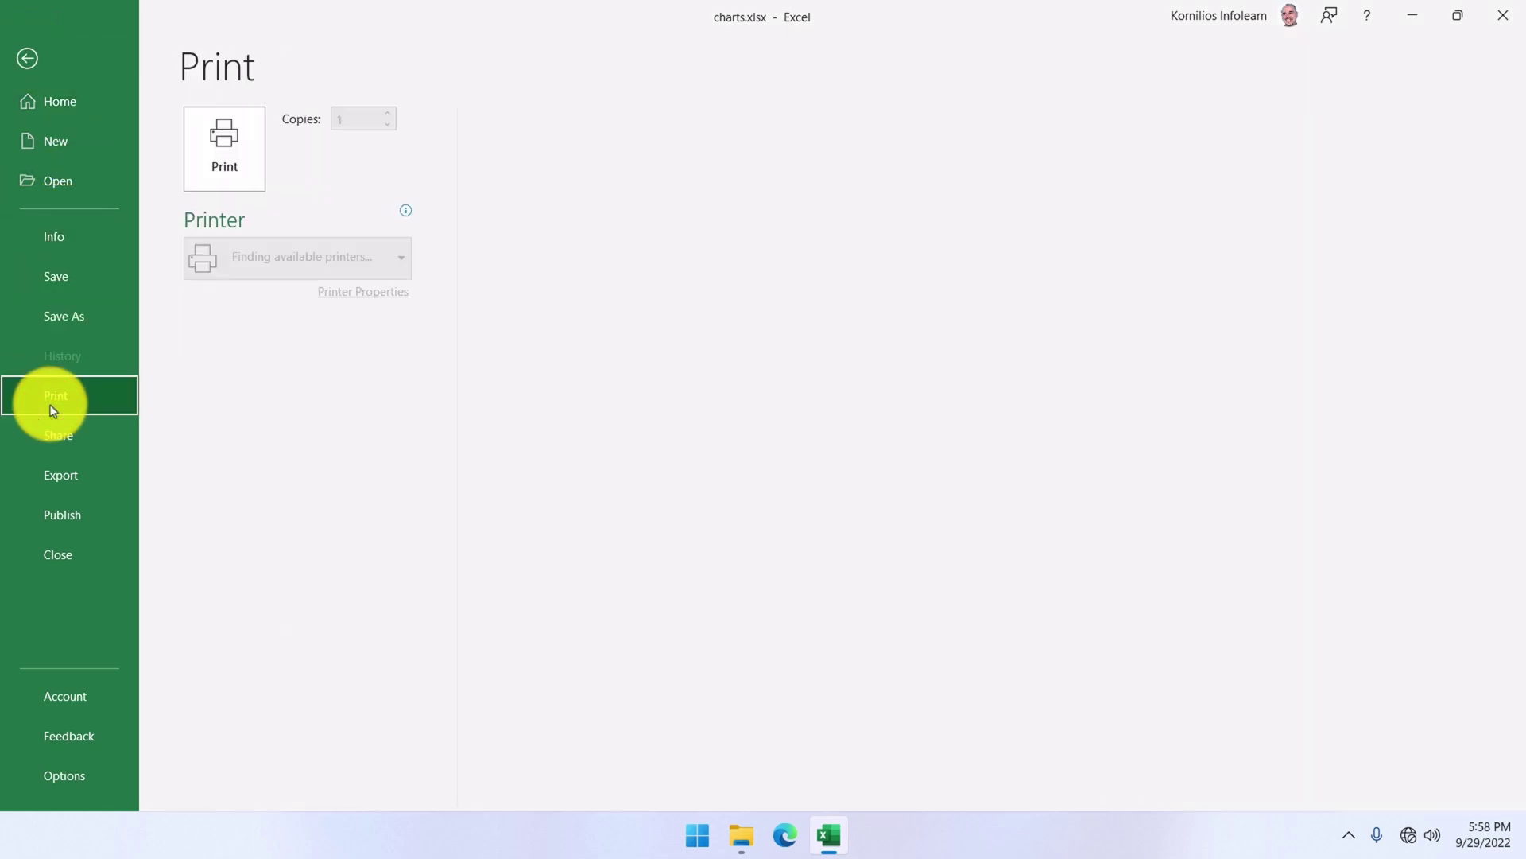